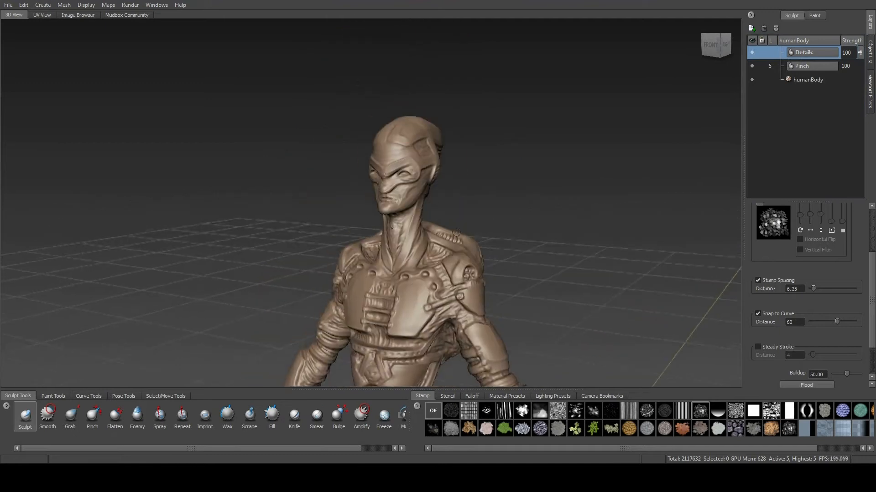
Set the Sculpt brush to size 1.58 with Invert Function and stamp Randomize enabled, and add pore texture to the cheek and chin
{"action": "left_click_drag", "start_coordinate": [634, 247], "coordinate": [606, 230], "text": "alt"}
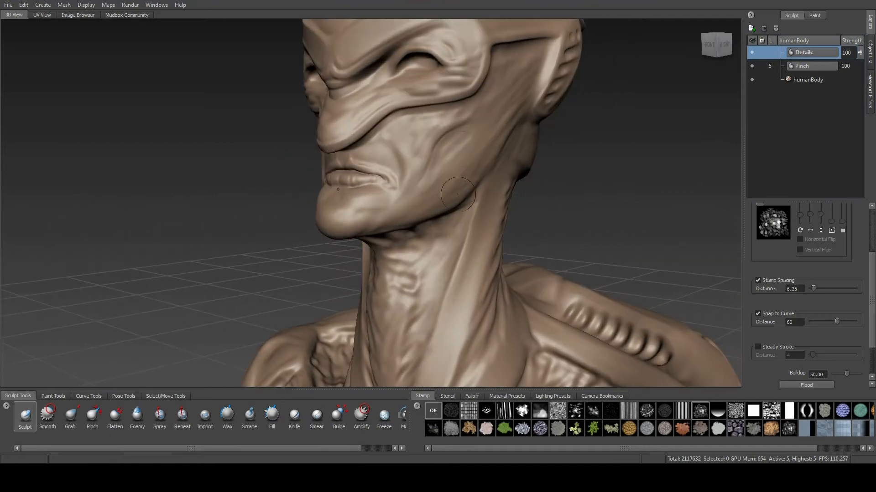
{"action": "scroll", "coordinate": [873, 275], "scroll_direction": "up", "scroll_amount": 2}
{"action": "scroll", "coordinate": [873, 275], "scroll_direction": "up", "scroll_amount": 2}
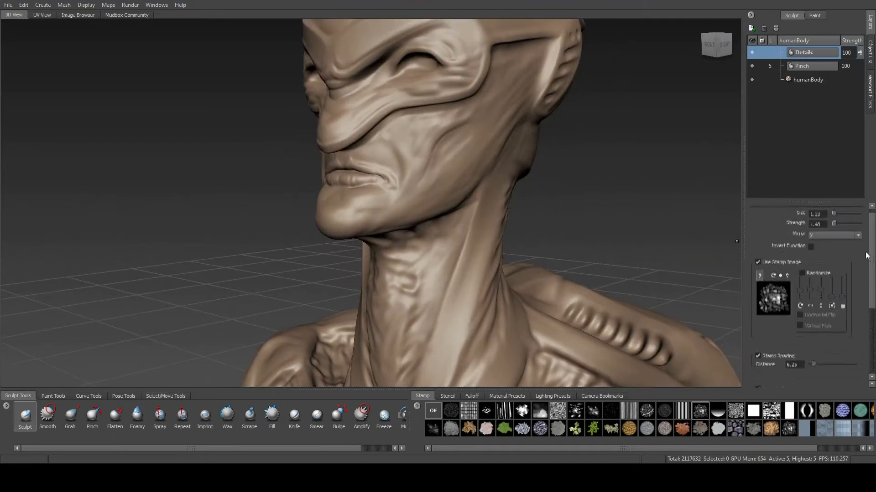
{"action": "mouse_move", "coordinate": [447, 176]}
{"action": "left_mouse_down"}
{"action": "mouse_move", "coordinate": [458, 175]}
{"action": "mouse_move", "coordinate": [444, 180]}
{"action": "left_mouse_up"}
{"action": "left_click", "coordinate": [810, 246]}
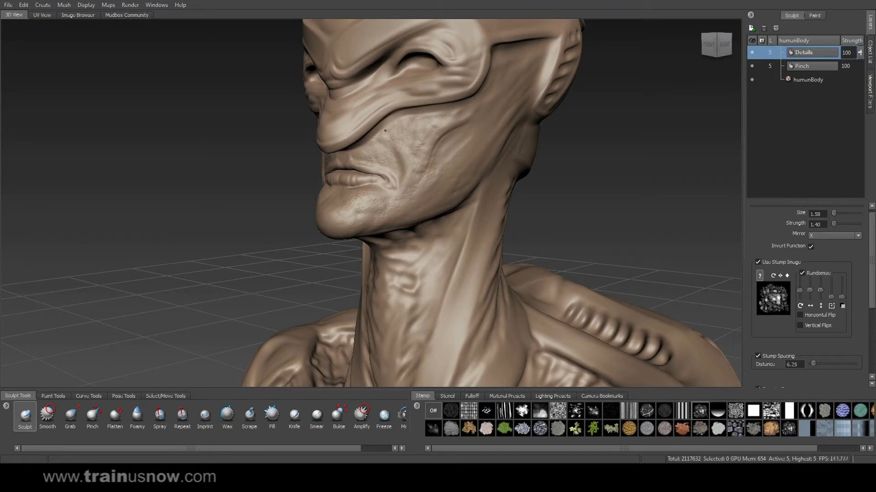
Stamp the pore texture over the side of the face, the jaw, the nose and the skin around the eyes
{"action": "left_click_drag", "start_coordinate": [478, 119], "coordinate": [420, 138], "text": "alt"}
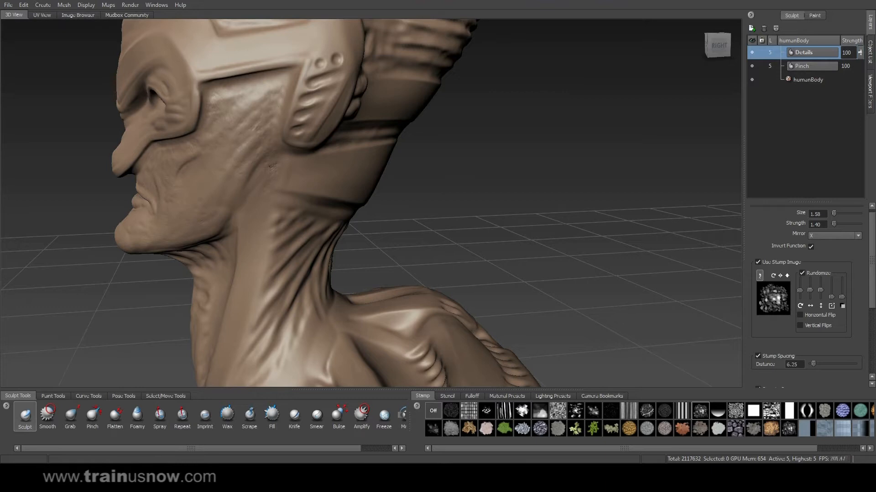
{"action": "left_click_drag", "start_coordinate": [238, 205], "coordinate": [473, 190], "text": "alt"}
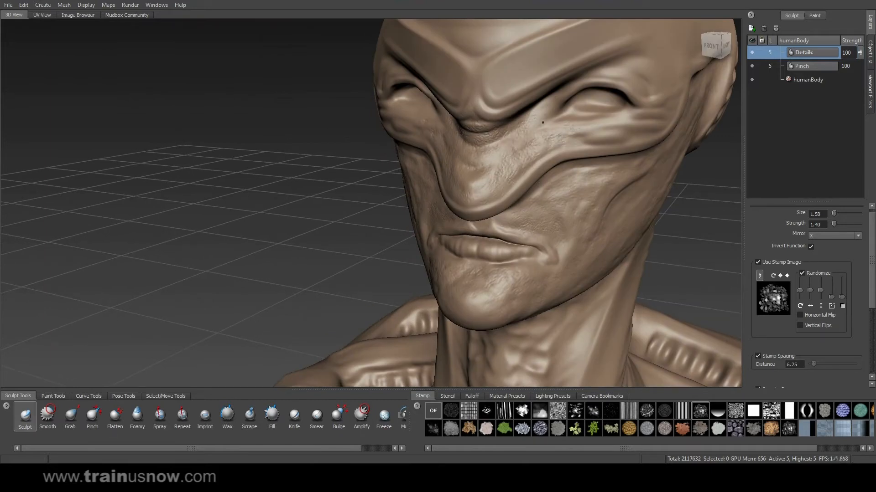
{"action": "mouse_move", "coordinate": [596, 105]}
{"action": "left_mouse_down"}
{"action": "mouse_move", "coordinate": [607, 101]}
{"action": "mouse_move", "coordinate": [244, 210]}
{"action": "left_mouse_up"}
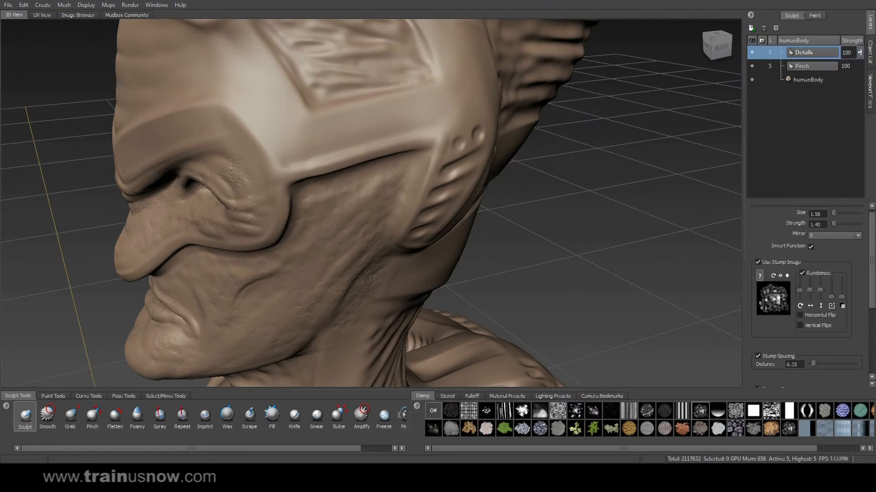
Stamp the pore texture over the side and front of the neck
{"action": "left_click_drag", "start_coordinate": [365, 196], "coordinate": [361, 102], "text": "alt"}
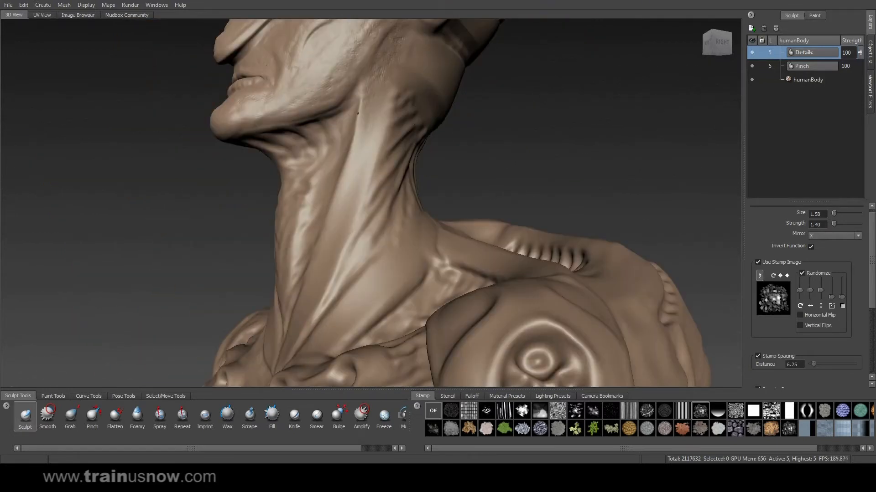
{"action": "left_click_drag", "start_coordinate": [233, 164], "coordinate": [413, 104], "text": "alt"}
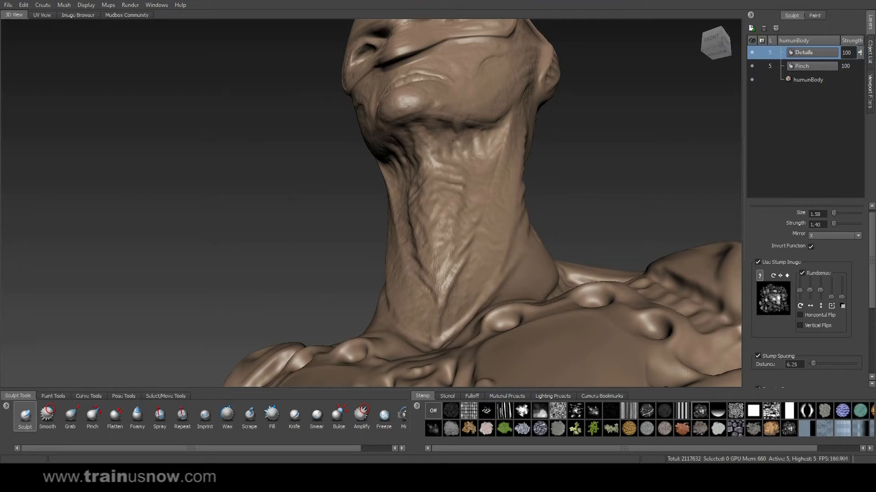
{"action": "left_click_drag", "start_coordinate": [569, 140], "coordinate": [364, 205], "text": "alt"}
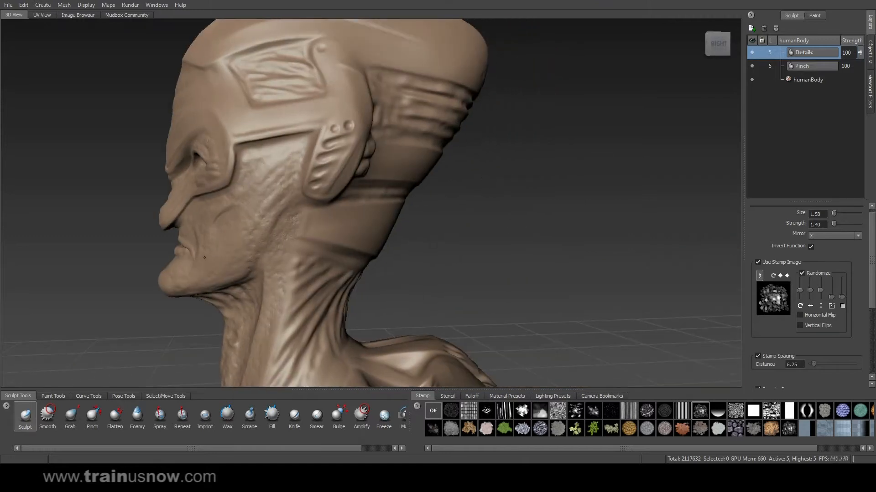
Stamp the pore texture onto the skin around the upper lip and the corners of the mouth
{"action": "left_click_drag", "start_coordinate": [202, 238], "coordinate": [379, 223], "text": "alt"}
{"action": "right_click_drag", "start_coordinate": [379, 223], "coordinate": [555, 207], "text": "alt"}
{"action": "middle_click_drag", "start_coordinate": [562, 209], "coordinate": [527, 210], "text": "alt"}
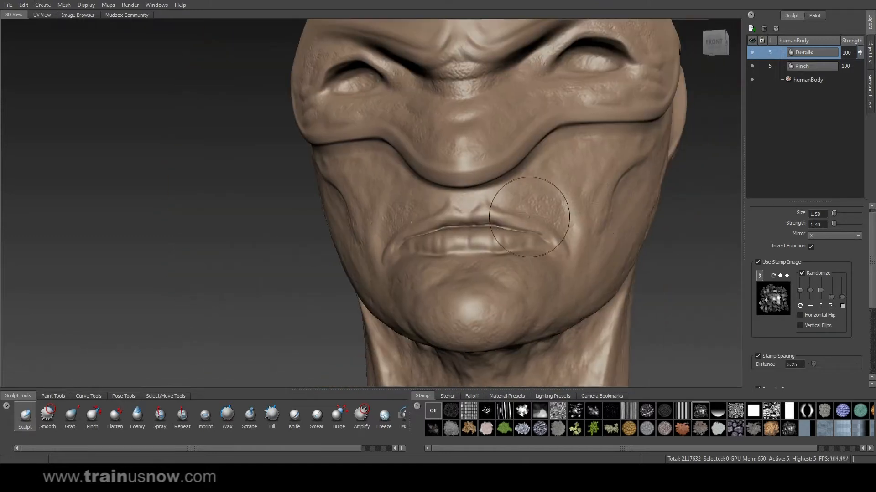
{"action": "left_click_drag", "start_coordinate": [578, 213], "coordinate": [573, 219], "text": "alt"}
Sculpt vertical creases into the lips using the vertical streak stamp
{"action": "left_click", "coordinate": [628, 410]}
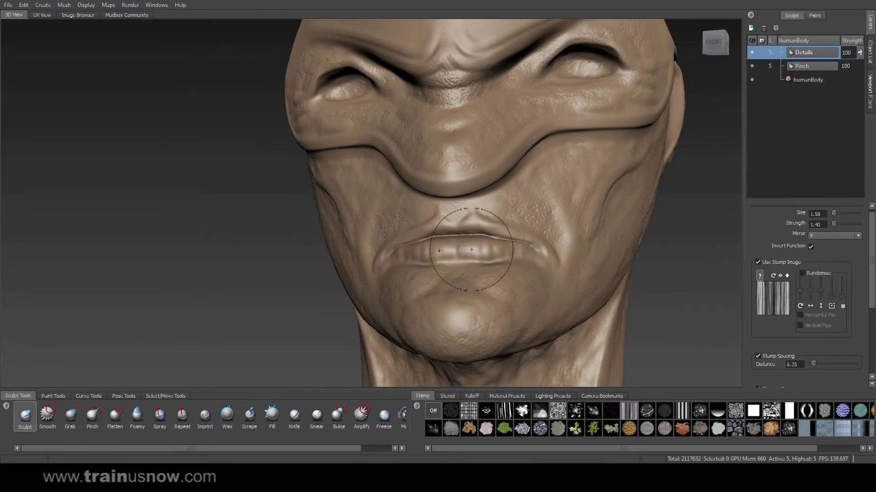
{"action": "left_click_drag", "start_coordinate": [460, 254], "coordinate": [460, 259]}
{"action": "mouse_move", "coordinate": [466, 240]}
{"action": "left_mouse_down"}
{"action": "mouse_move", "coordinate": [467, 259]}
{"action": "mouse_move", "coordinate": [503, 258]}
{"action": "left_mouse_up"}
{"action": "left_click_drag", "start_coordinate": [508, 245], "coordinate": [509, 257]}
{"action": "left_click_drag", "start_coordinate": [513, 246], "coordinate": [526, 252]}
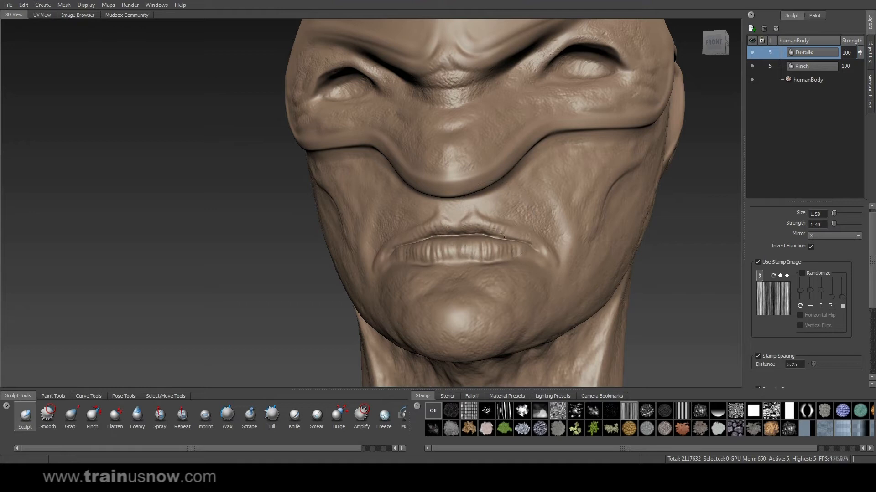
Try an Imprint brush stroke on the side of the neck and undo it
{"action": "left_click_drag", "start_coordinate": [528, 243], "coordinate": [515, 217], "text": "alt"}
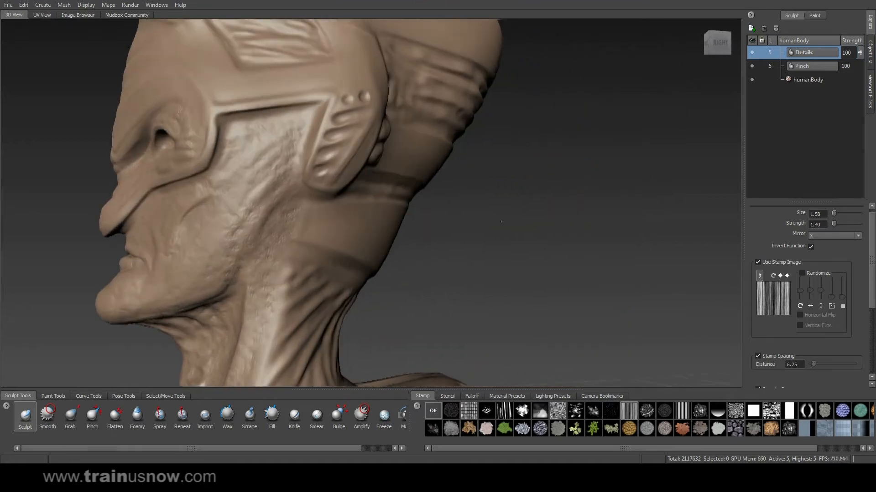
{"action": "right_click_drag", "start_coordinate": [515, 217], "coordinate": [479, 210], "text": "alt"}
{"action": "left_click_drag", "start_coordinate": [502, 208], "coordinate": [618, 204], "text": "alt"}
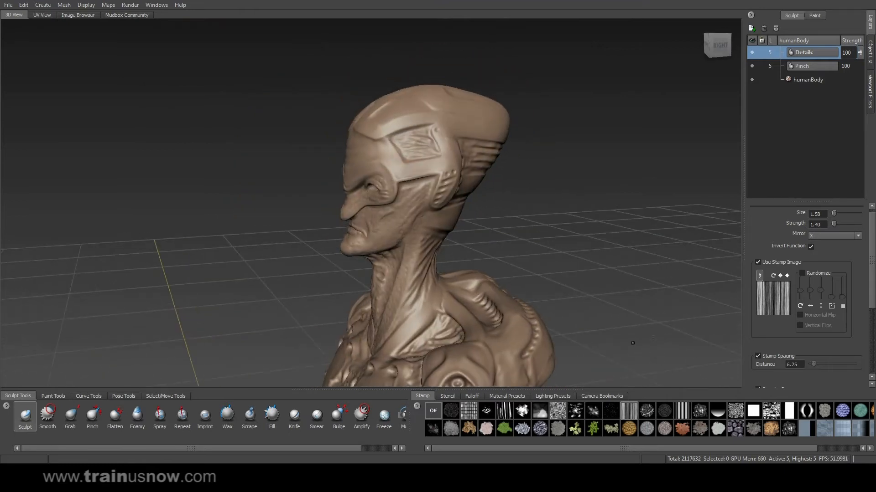
{"action": "left_click", "coordinate": [646, 410]}
{"action": "right_click_drag", "start_coordinate": [493, 288], "coordinate": [519, 287], "text": "alt"}
{"action": "left_click_drag", "start_coordinate": [433, 311], "coordinate": [475, 274], "text": "alt"}
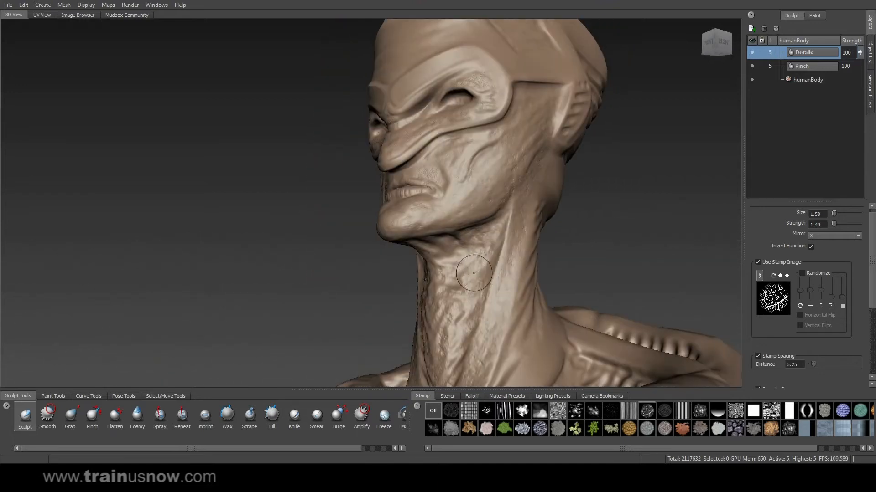
{"action": "left_click", "coordinate": [206, 415]}
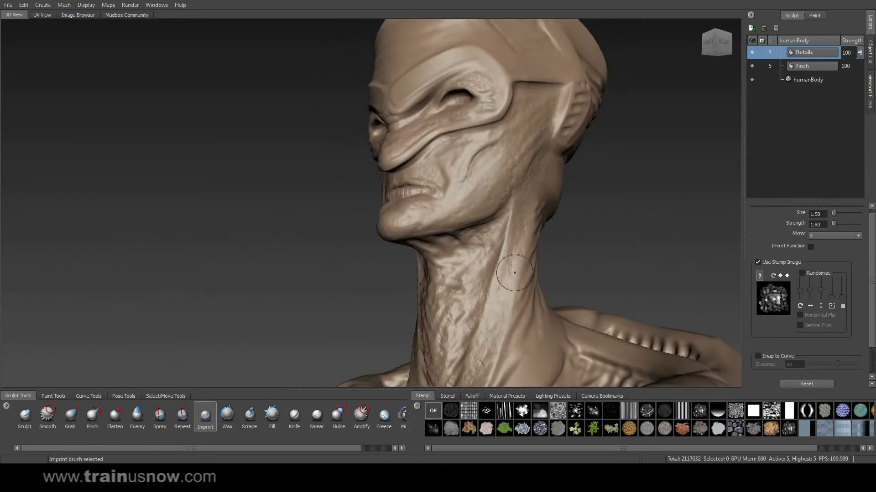
{"action": "left_click_drag", "start_coordinate": [475, 267], "coordinate": [476, 294]}
{"action": "key", "text": "ctrl+z"}
Try imprinting the branching vein stamp on the neck at strength 0.25, and undo the imprint
{"action": "left_click_drag", "start_coordinate": [824, 225], "coordinate": [797, 237]}
{"action": "type", "text": "0.25"}
{"action": "key", "text": "Return"}
{"action": "left_click", "coordinate": [647, 411]}
{"action": "left_click_drag", "start_coordinate": [482, 284], "coordinate": [479, 310]}
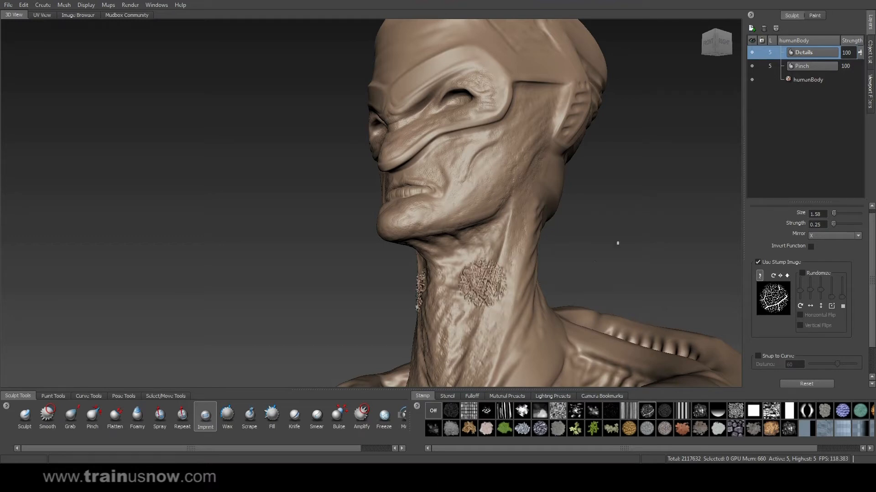
{"action": "key", "text": "ctrl+z"}
{"action": "left_click_drag", "start_coordinate": [583, 266], "coordinate": [507, 270], "text": "alt"}
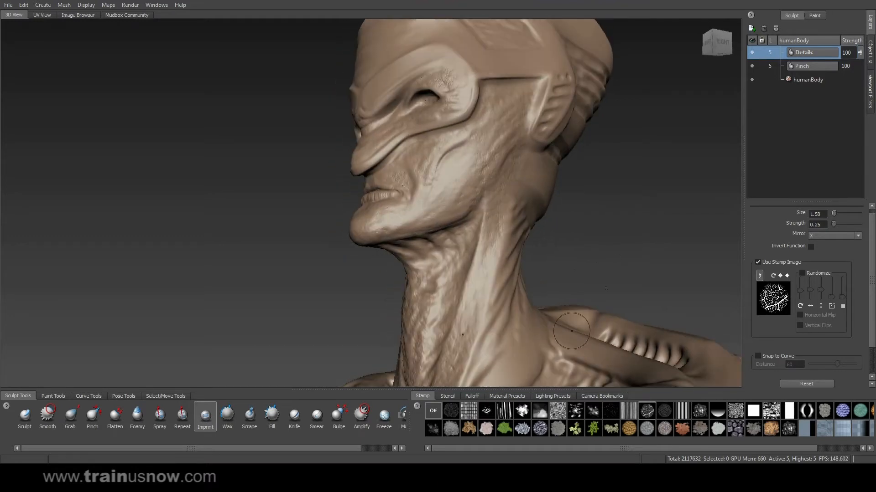
Texture the chest plates using the Sculpt brush with the cloudy noise stamp, size 3.72 and Randomize enabled
{"action": "left_click", "coordinate": [25, 416]}
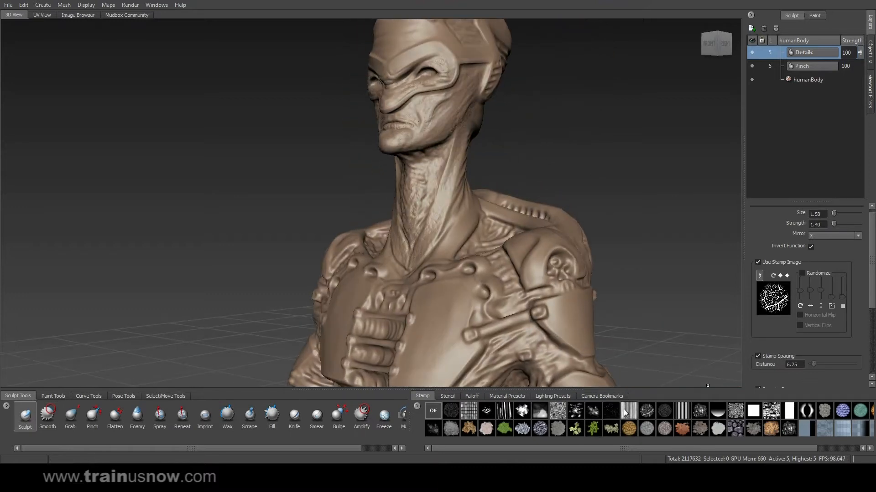
{"action": "left_click", "coordinate": [558, 411]}
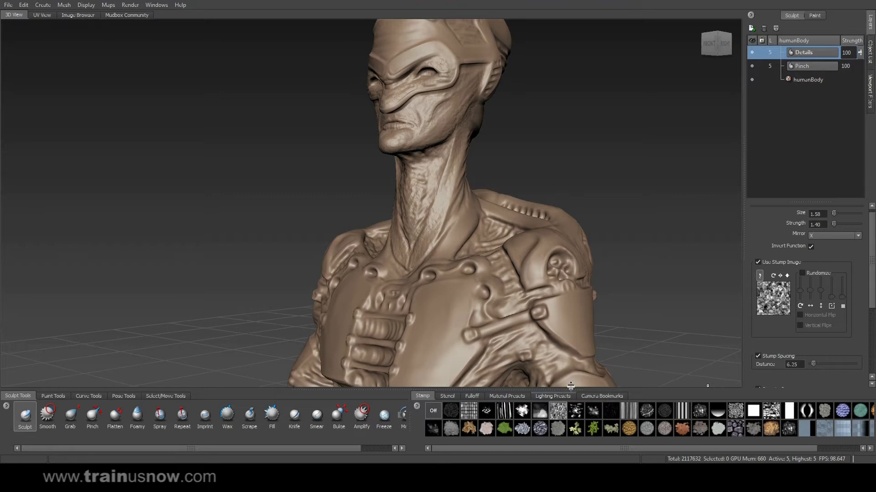
{"action": "right_click_drag", "start_coordinate": [559, 240], "coordinate": [553, 290], "text": "alt"}
{"action": "mouse_move", "coordinate": [553, 290]}
{"action": "left_mouse_down", "text": "alt"}
{"action": "mouse_move", "coordinate": [471, 230]}
{"action": "mouse_move", "coordinate": [511, 248]}
{"action": "left_mouse_up", "text": "alt"}
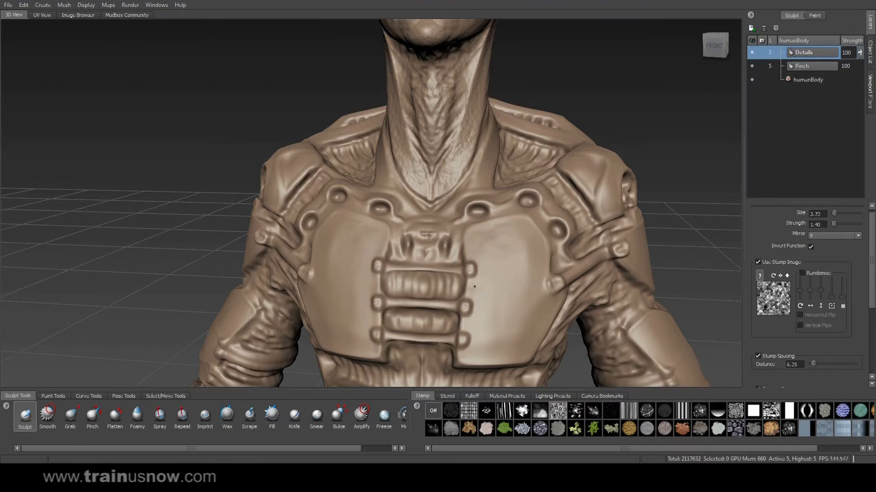
{"action": "left_click", "coordinate": [802, 273]}
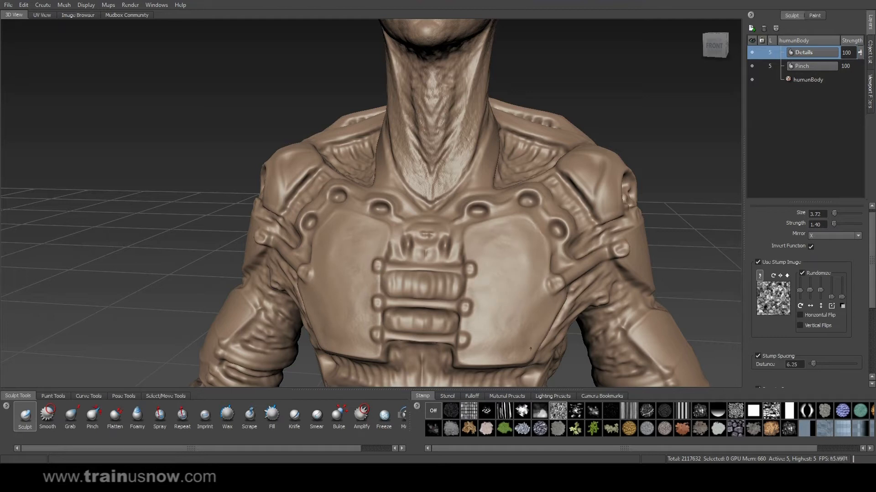
Stamp the noise texture over the shoulder armor and the upper back plates around the ribbed seams
{"action": "mouse_move", "coordinate": [532, 280]}
{"action": "left_mouse_down", "text": "alt"}
{"action": "mouse_move", "coordinate": [533, 246]}
{"action": "mouse_move", "coordinate": [516, 257]}
{"action": "left_mouse_up", "text": "alt"}
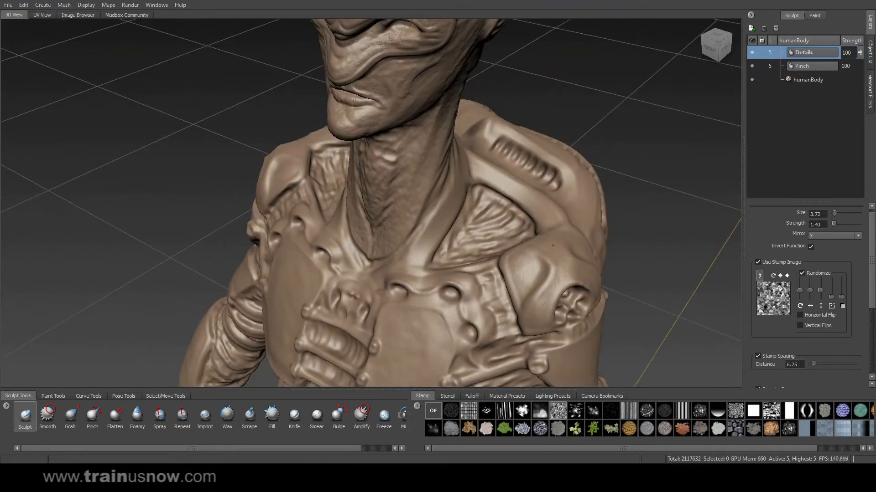
{"action": "left_click_drag", "start_coordinate": [546, 251], "coordinate": [406, 312], "text": "alt"}
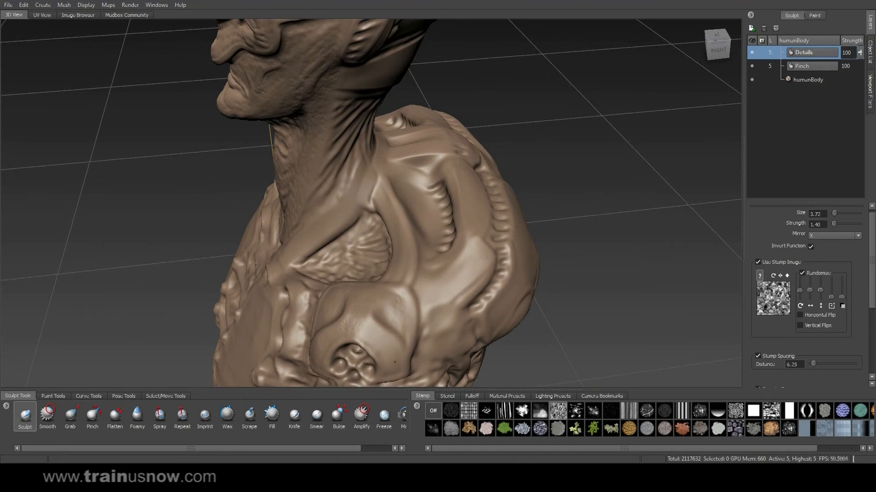
{"action": "left_click_drag", "start_coordinate": [399, 352], "coordinate": [284, 248], "text": "alt"}
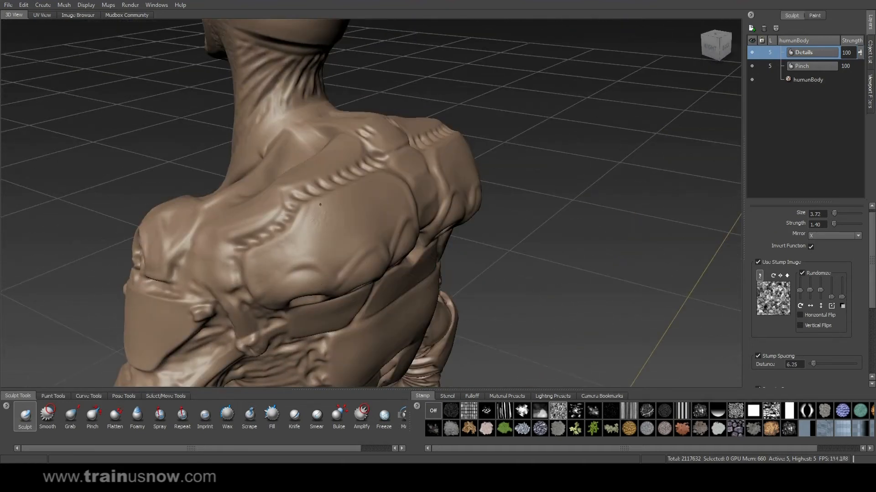
{"action": "left_click_drag", "start_coordinate": [394, 199], "coordinate": [325, 217], "text": "alt"}
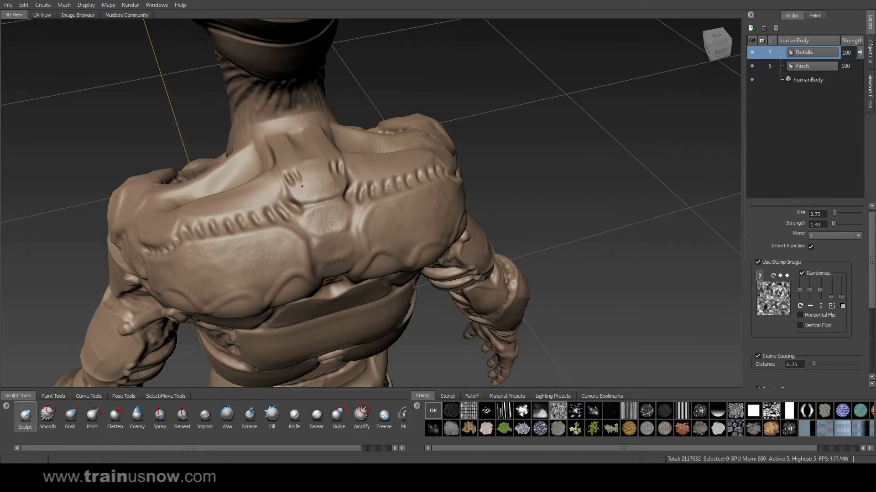
{"action": "left_click_drag", "start_coordinate": [283, 128], "coordinate": [335, 174], "text": "alt"}
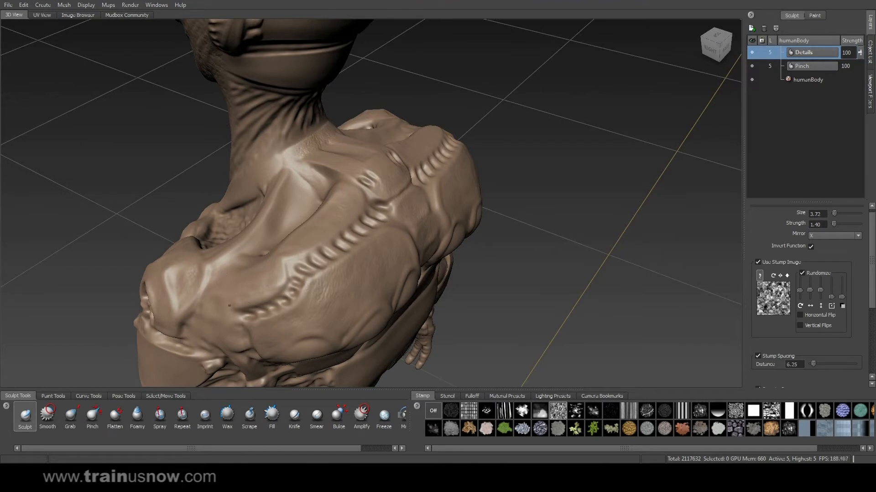
Stamp the noise texture over the smooth armor plates of the middle back
{"action": "left_click_drag", "start_coordinate": [249, 303], "coordinate": [427, 202], "text": "alt"}
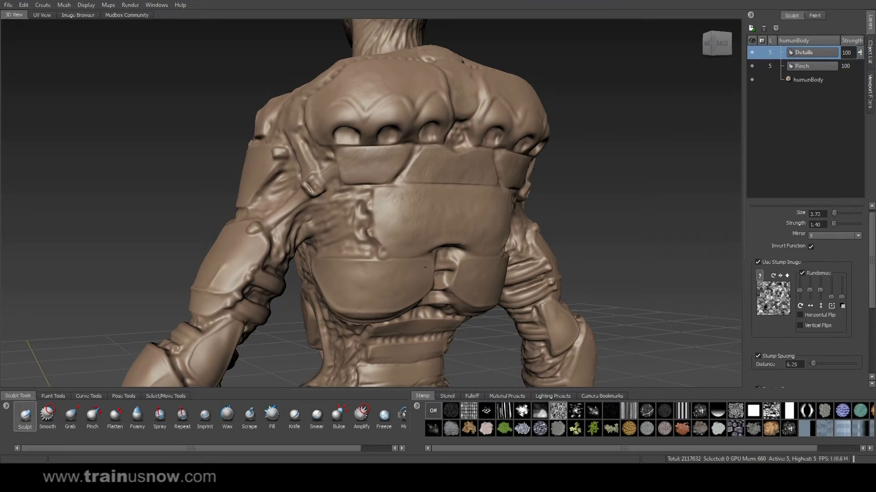
{"action": "middle_click_drag", "start_coordinate": [387, 242], "coordinate": [421, 146], "text": "alt"}
{"action": "right_click_drag", "start_coordinate": [421, 146], "coordinate": [398, 177], "text": "alt"}
{"action": "left_click_drag", "start_coordinate": [398, 177], "coordinate": [406, 195], "text": "alt"}
{"action": "right_click_drag", "start_coordinate": [407, 196], "coordinate": [428, 194], "text": "alt"}
{"action": "left_click_drag", "start_coordinate": [428, 193], "coordinate": [440, 182], "text": "alt"}
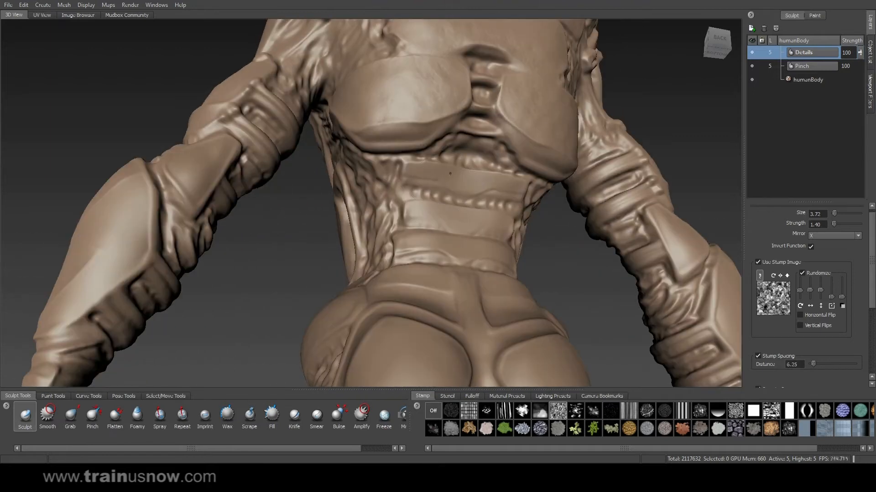
Stamp the noise texture over the waist bands, the upper rear hip plates and the strip between the seat panels
{"action": "mouse_move", "coordinate": [434, 220]}
{"action": "left_mouse_down"}
{"action": "mouse_move", "coordinate": [443, 222]}
{"action": "mouse_move", "coordinate": [426, 217]}
{"action": "mouse_move", "coordinate": [459, 147]}
{"action": "mouse_move", "coordinate": [418, 335]}
{"action": "left_mouse_up"}
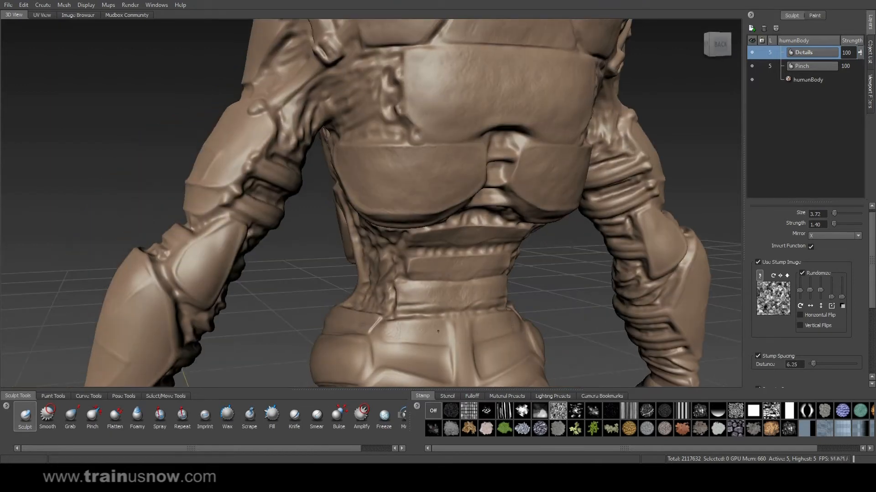
{"action": "middle_click_drag", "start_coordinate": [459, 301], "coordinate": [451, 265], "text": "alt"}
{"action": "left_click_drag", "start_coordinate": [452, 266], "coordinate": [454, 320]}
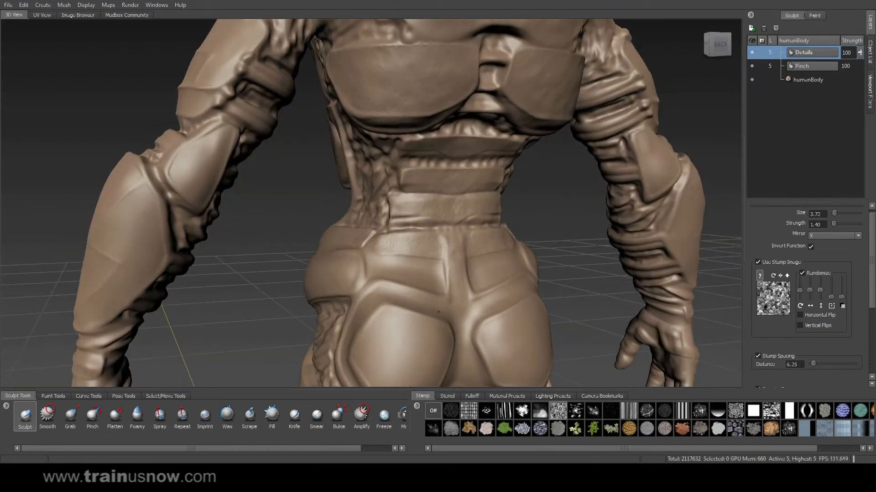
{"action": "middle_click_drag", "start_coordinate": [399, 269], "coordinate": [398, 217], "text": "alt"}
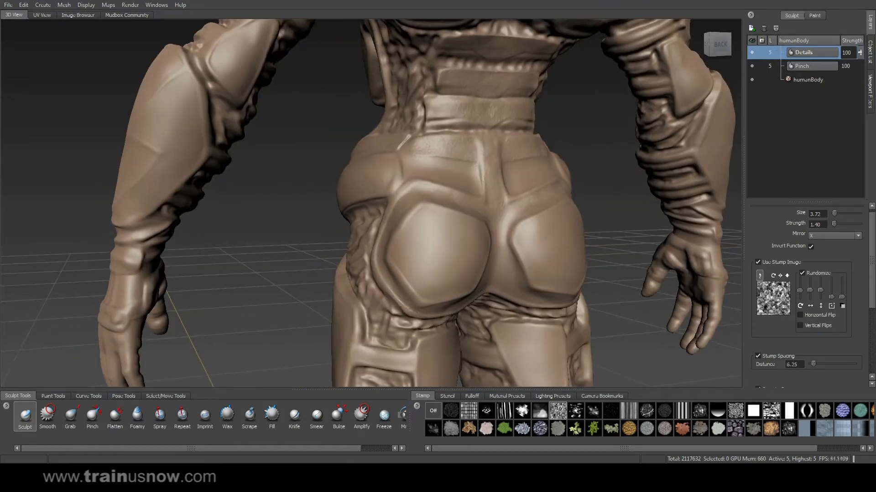
{"action": "left_click_drag", "start_coordinate": [501, 228], "coordinate": [471, 238], "text": "alt"}
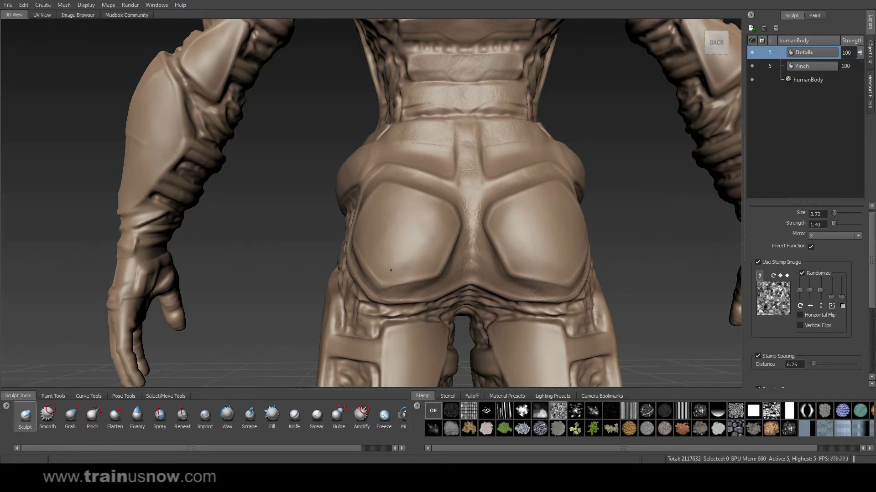
Stamp the noise texture over the seat panels, the front hip plates and the smooth plates across the lower ribs
{"action": "left_click_drag", "start_coordinate": [405, 229], "coordinate": [406, 191], "text": "alt"}
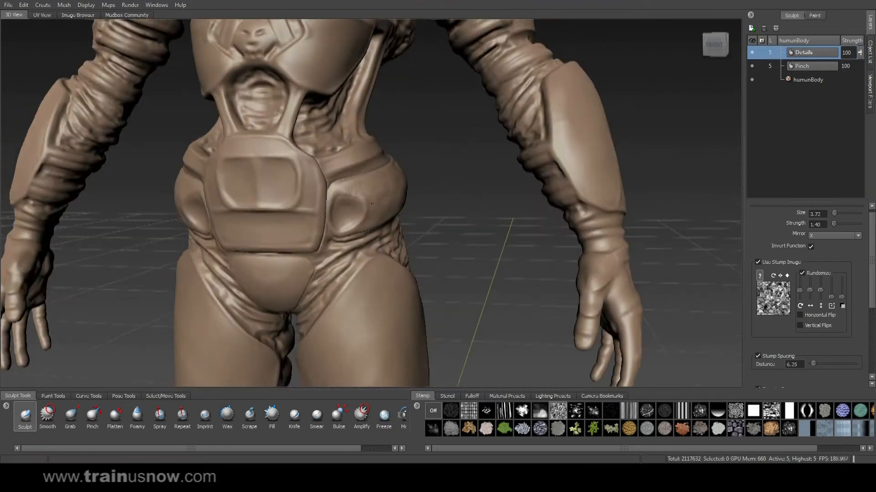
{"action": "middle_click_drag", "start_coordinate": [337, 41], "coordinate": [355, 189], "text": "alt"}
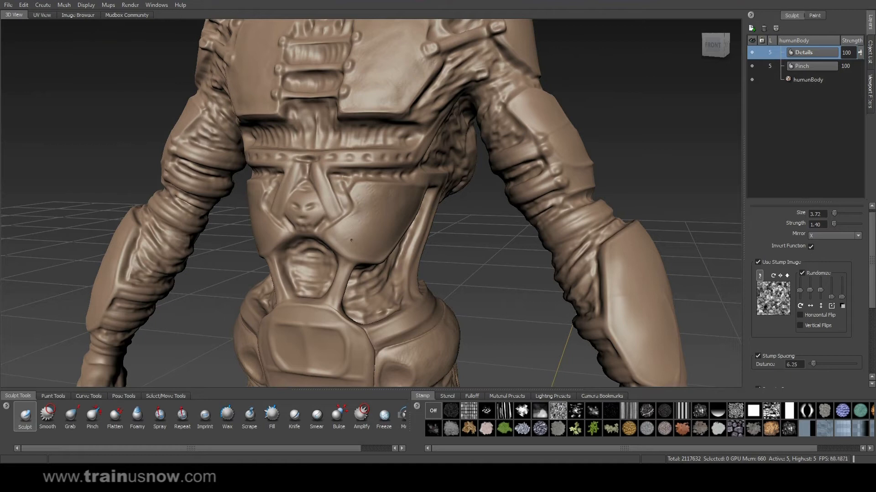
{"action": "mouse_move", "coordinate": [415, 198]}
{"action": "left_mouse_down", "text": "alt"}
{"action": "mouse_move", "coordinate": [458, 196]}
{"action": "mouse_move", "coordinate": [444, 196]}
{"action": "left_mouse_up", "text": "alt"}
Stamp the noise texture over the shoulder plate and the front and back of the upper-arm guard
{"action": "left_click_drag", "start_coordinate": [657, 78], "coordinate": [568, 119], "text": "alt"}
{"action": "middle_click_drag", "start_coordinate": [474, 102], "coordinate": [303, 212], "text": "alt"}
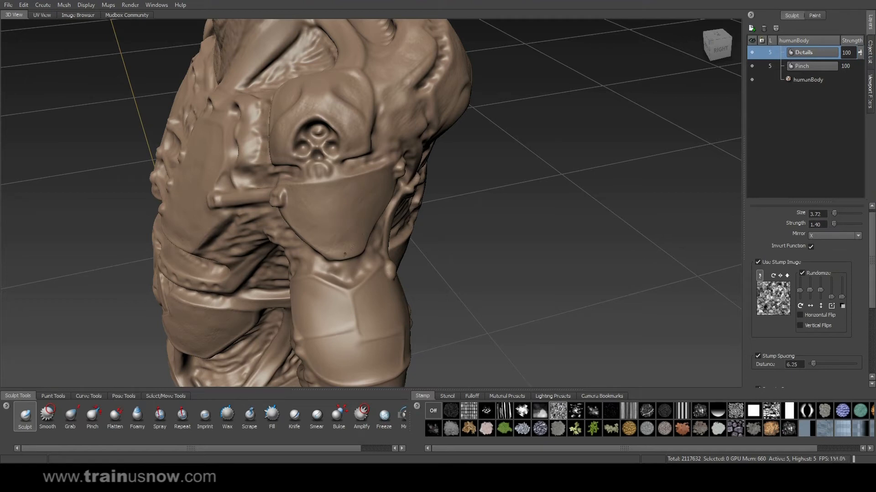
{"action": "left_click_drag", "start_coordinate": [390, 208], "coordinate": [408, 207], "text": "alt"}
{"action": "middle_click_drag", "start_coordinate": [367, 256], "coordinate": [439, 145], "text": "alt"}
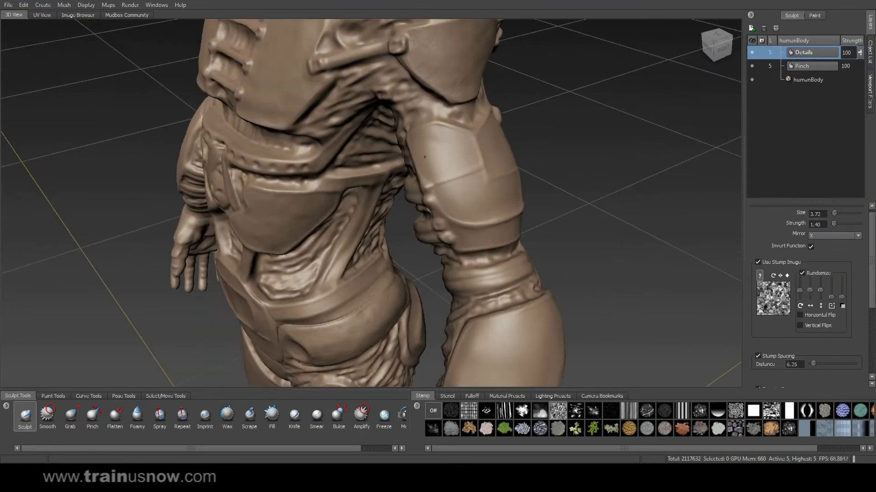
{"action": "left_click_drag", "start_coordinate": [484, 209], "coordinate": [338, 142], "text": "alt"}
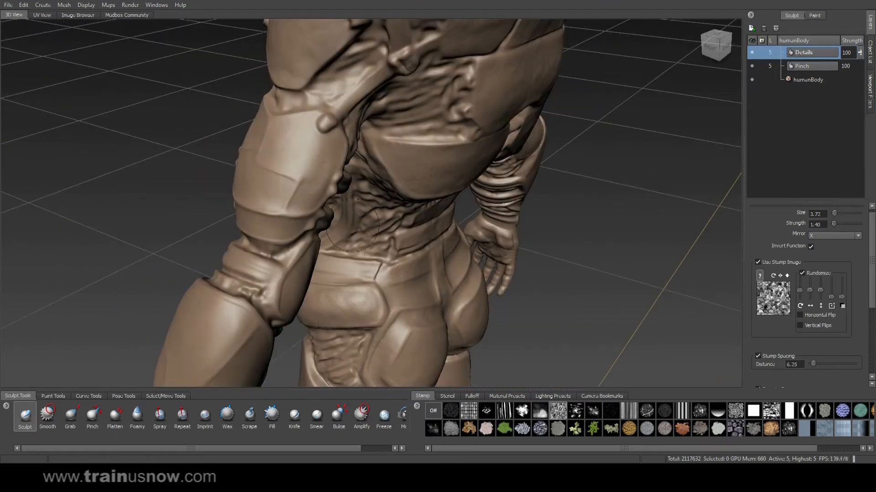
Stamp the noise texture over the large forearm guard on its rear, outer and front faces
{"action": "left_click_drag", "start_coordinate": [314, 191], "coordinate": [205, 189], "text": "alt+shift"}
{"action": "left_click_drag", "start_coordinate": [193, 194], "coordinate": [369, 166], "text": "alt"}
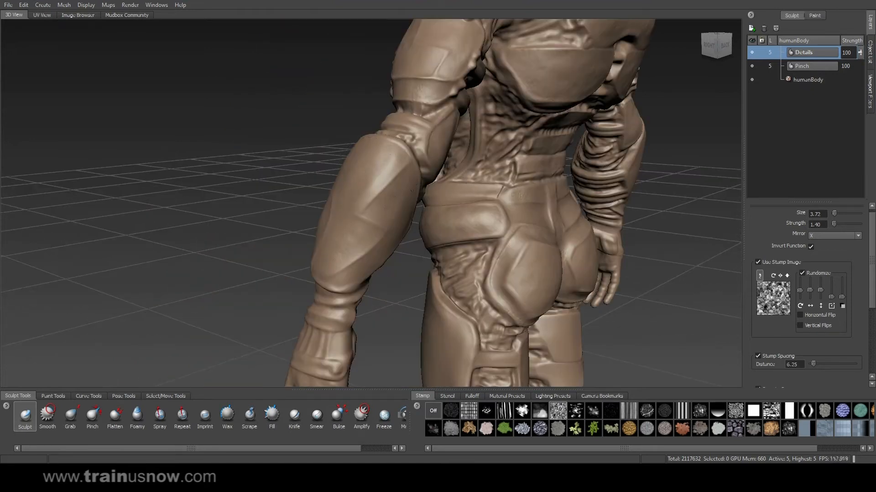
{"action": "left_click_drag", "start_coordinate": [412, 174], "coordinate": [332, 174], "text": "alt"}
{"action": "left_click_drag", "start_coordinate": [324, 209], "coordinate": [513, 164], "text": "alt"}
{"action": "left_click_drag", "start_coordinate": [479, 219], "coordinate": [473, 236]}
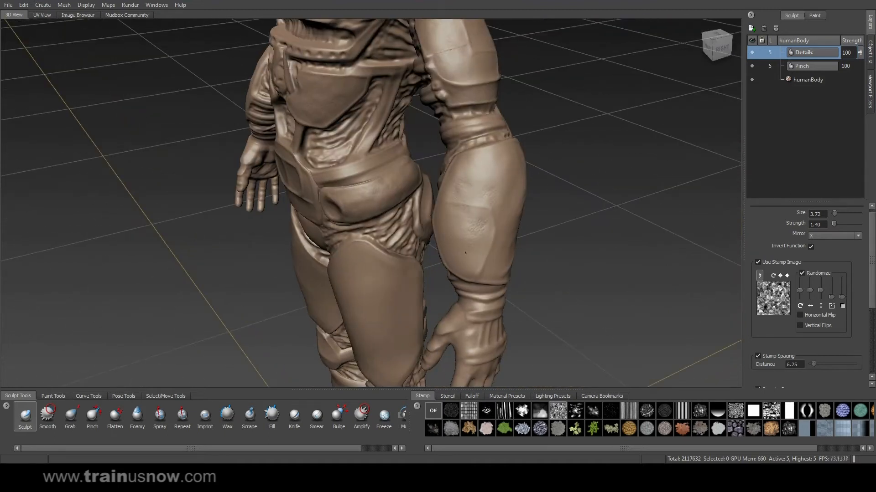
Stamp the noise texture over the groin plate and the front, outer and inner surfaces of the large thigh plates
{"action": "left_click_drag", "start_coordinate": [488, 271], "coordinate": [572, 239], "text": "alt"}
{"action": "middle_click_drag", "start_coordinate": [358, 237], "coordinate": [479, 141], "text": "alt"}
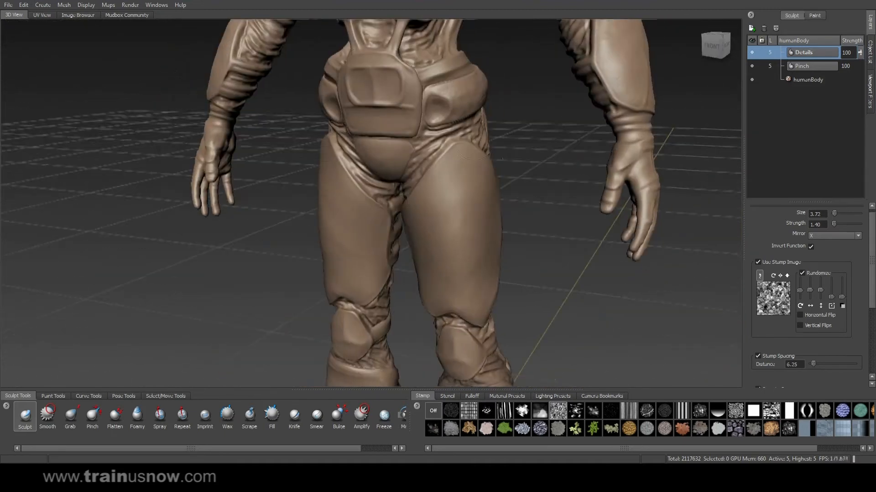
{"action": "left_click_drag", "start_coordinate": [285, 187], "coordinate": [340, 171], "text": "alt"}
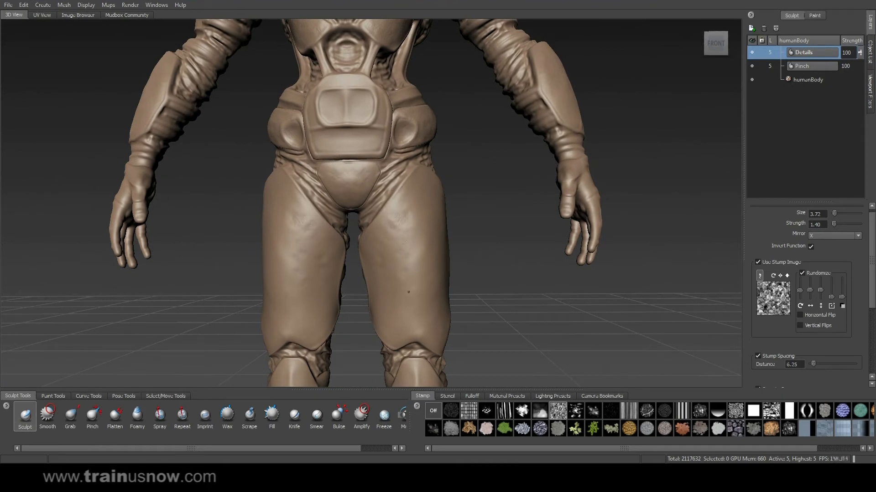
{"action": "left_click_drag", "start_coordinate": [486, 288], "coordinate": [465, 160], "text": "alt"}
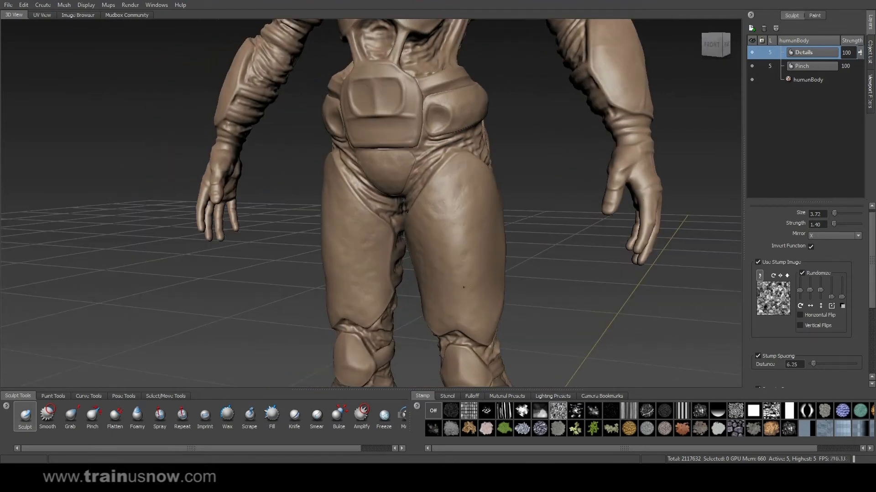
{"action": "left_click_drag", "start_coordinate": [503, 283], "coordinate": [555, 179], "text": "alt"}
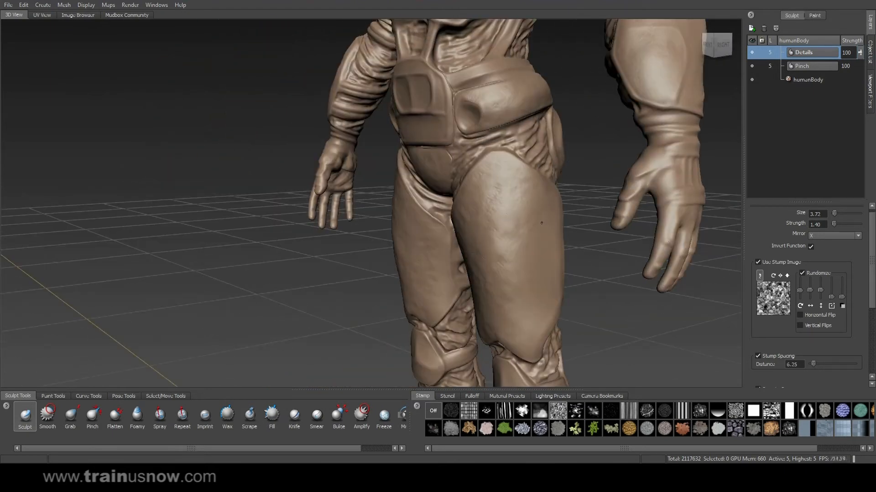
{"action": "middle_click_drag", "start_coordinate": [521, 190], "coordinate": [486, 212], "text": "alt"}
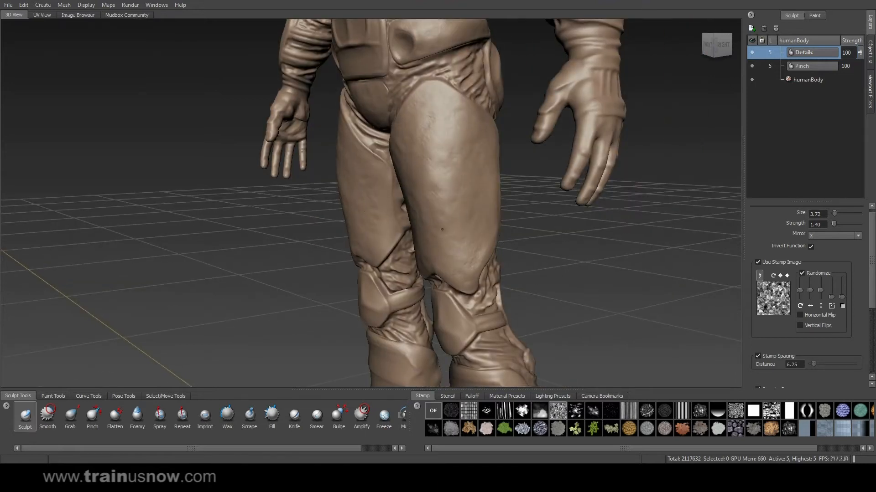
{"action": "left_click_drag", "start_coordinate": [495, 230], "coordinate": [283, 265], "text": "alt"}
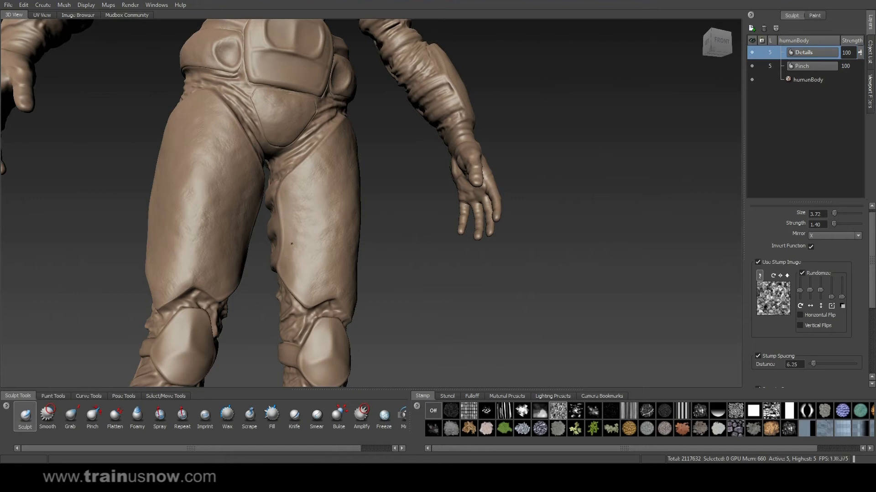
Stamp the noise texture over the kneecaps and around the banded shin guards down to their lower edges
{"action": "middle_click_drag", "start_coordinate": [311, 298], "coordinate": [396, 175], "text": "alt"}
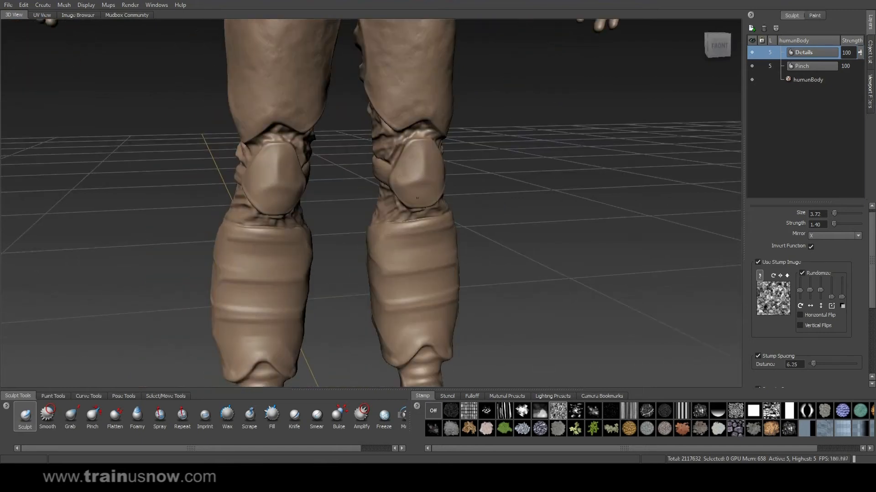
{"action": "left_click_drag", "start_coordinate": [422, 146], "coordinate": [338, 128], "text": "alt"}
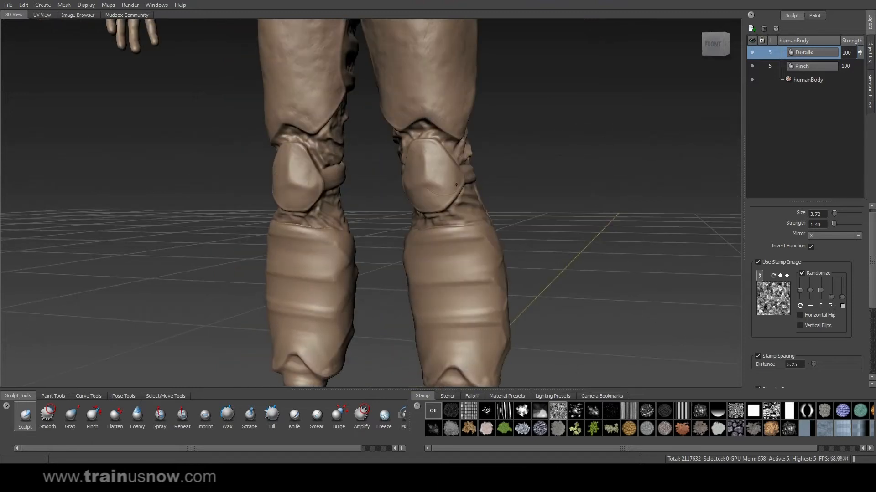
{"action": "left_click_drag", "start_coordinate": [419, 277], "coordinate": [347, 251], "text": "alt"}
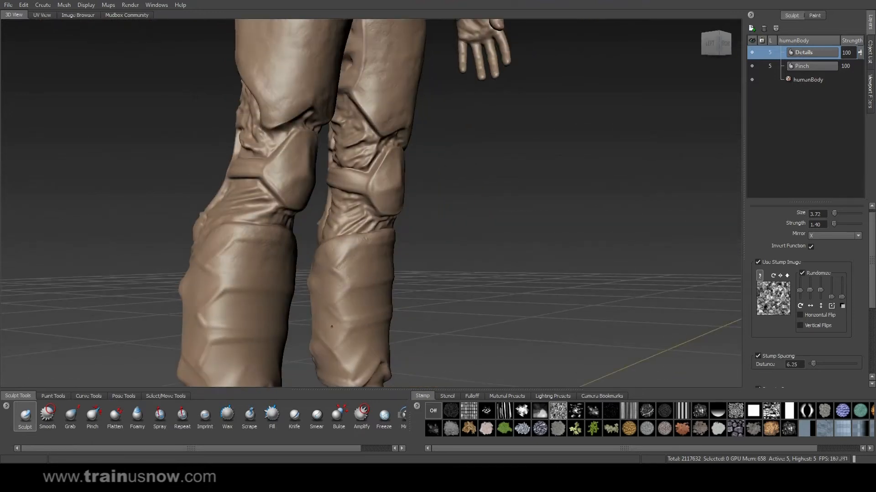
{"action": "middle_click_drag", "start_coordinate": [329, 367], "coordinate": [362, 272], "text": "alt"}
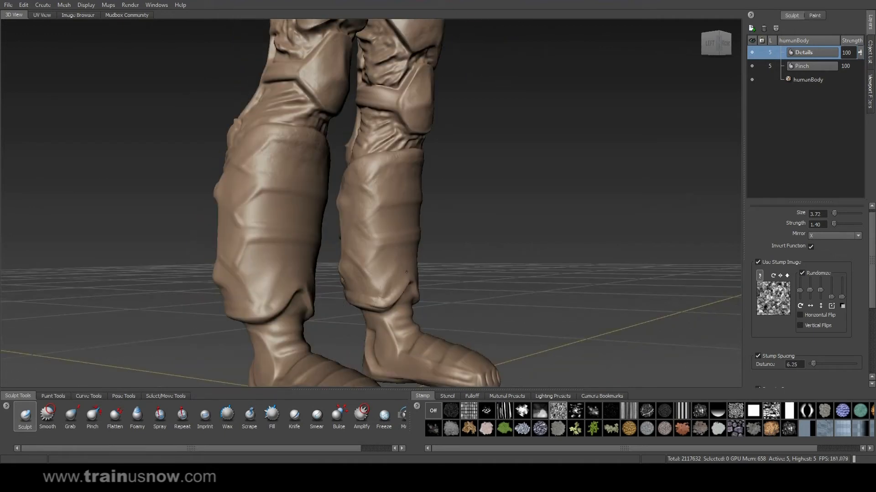
{"action": "left_click_drag", "start_coordinate": [394, 222], "coordinate": [466, 185], "text": "alt"}
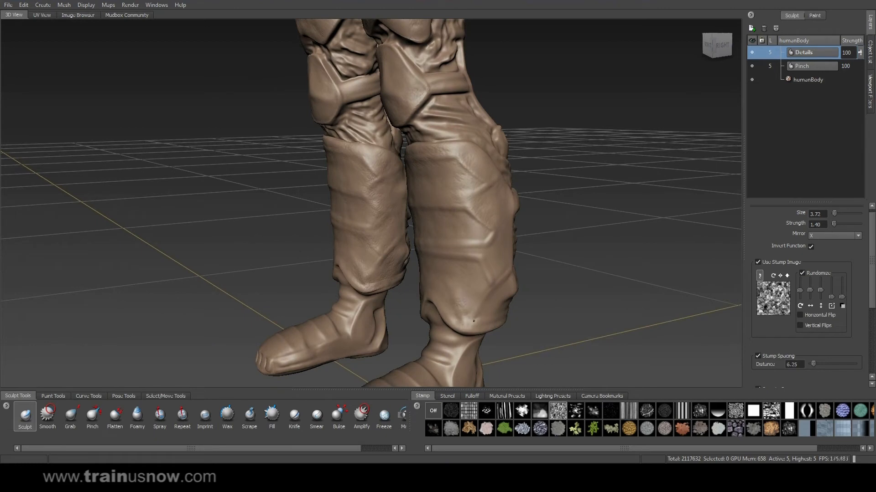
{"action": "left_click_drag", "start_coordinate": [465, 245], "coordinate": [455, 215], "text": "alt"}
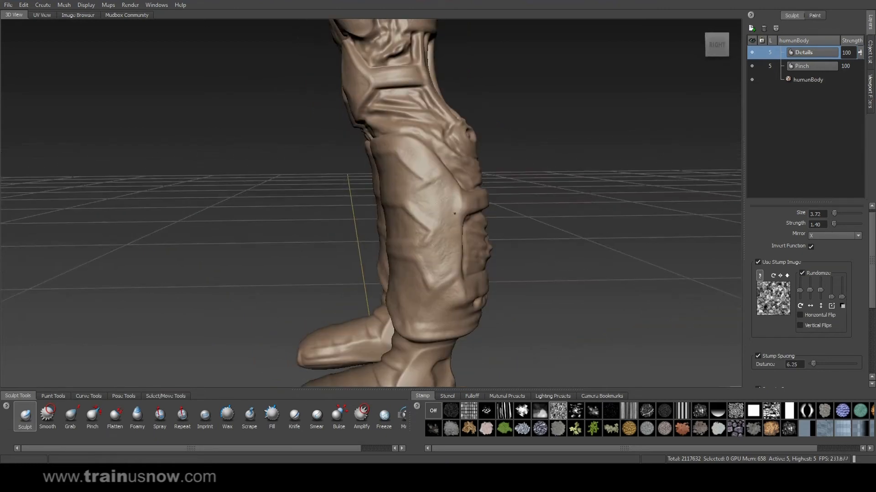
Stamp the noise texture over the banded tops, toes and sides of the feet
{"action": "left_click_drag", "start_coordinate": [391, 143], "coordinate": [508, 293], "text": "alt"}
{"action": "left_click_drag", "start_coordinate": [468, 334], "coordinate": [368, 271], "text": "alt"}
{"action": "left_click_drag", "start_coordinate": [410, 325], "coordinate": [333, 337], "text": "alt"}
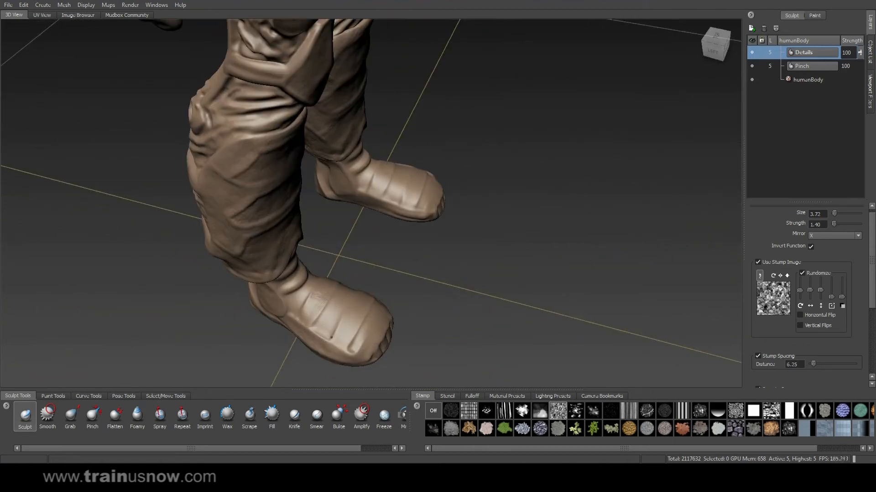
{"action": "left_click_drag", "start_coordinate": [393, 304], "coordinate": [314, 269], "text": "alt"}
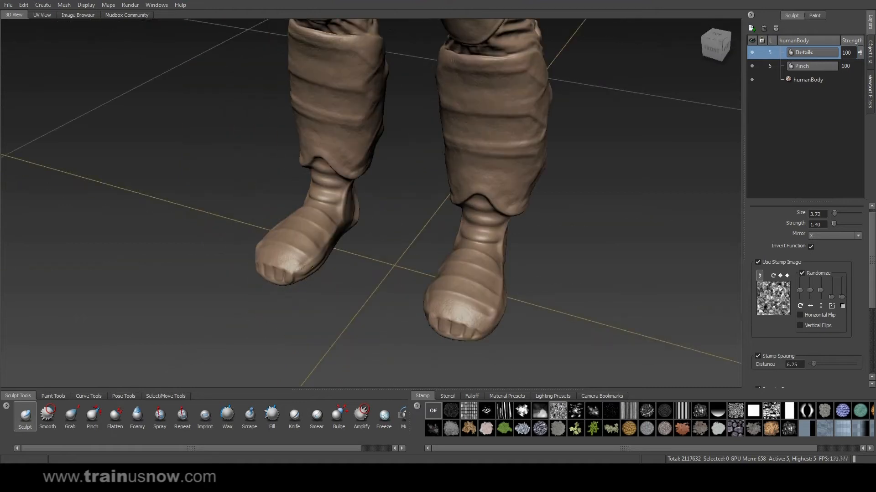
{"action": "left_click_drag", "start_coordinate": [332, 225], "coordinate": [393, 231], "text": "alt"}
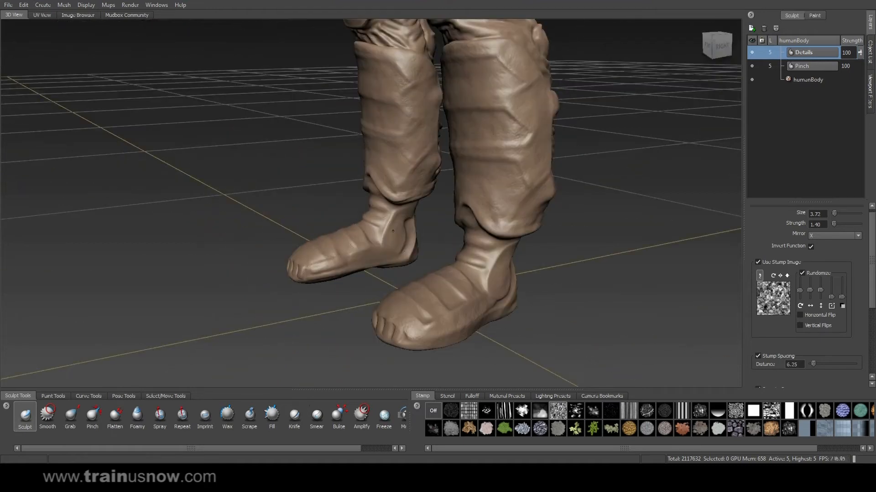
{"action": "left_click_drag", "start_coordinate": [291, 275], "coordinate": [684, 274], "text": "alt"}
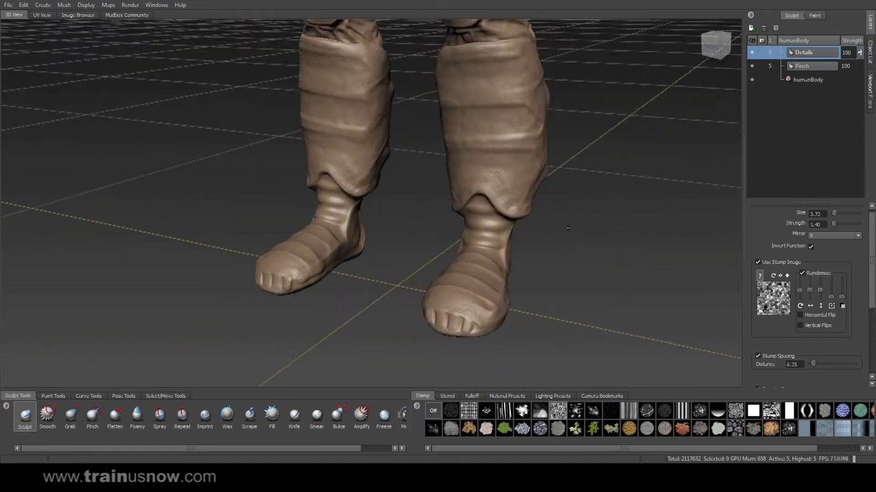
Stamp the noise texture over the rear thigh plates and the straps behind the knees
{"action": "right_click_drag", "start_coordinate": [661, 265], "coordinate": [502, 196], "text": "alt"}
{"action": "middle_click_drag", "start_coordinate": [502, 196], "coordinate": [460, 292], "text": "alt"}
{"action": "left_click_drag", "start_coordinate": [460, 292], "coordinate": [512, 238], "text": "alt"}
{"action": "right_click_drag", "start_coordinate": [512, 238], "coordinate": [410, 200], "text": "alt"}
{"action": "middle_click_drag", "start_coordinate": [438, 150], "coordinate": [447, 210], "text": "alt"}
{"action": "left_click_drag", "start_coordinate": [630, 110], "coordinate": [486, 105], "text": "alt"}
{"action": "right_click_drag", "start_coordinate": [486, 105], "coordinate": [579, 164], "text": "alt"}
{"action": "middle_click_drag", "start_coordinate": [581, 356], "coordinate": [587, 232], "text": "alt"}
{"action": "left_click_drag", "start_coordinate": [586, 232], "coordinate": [568, 228], "text": "alt"}
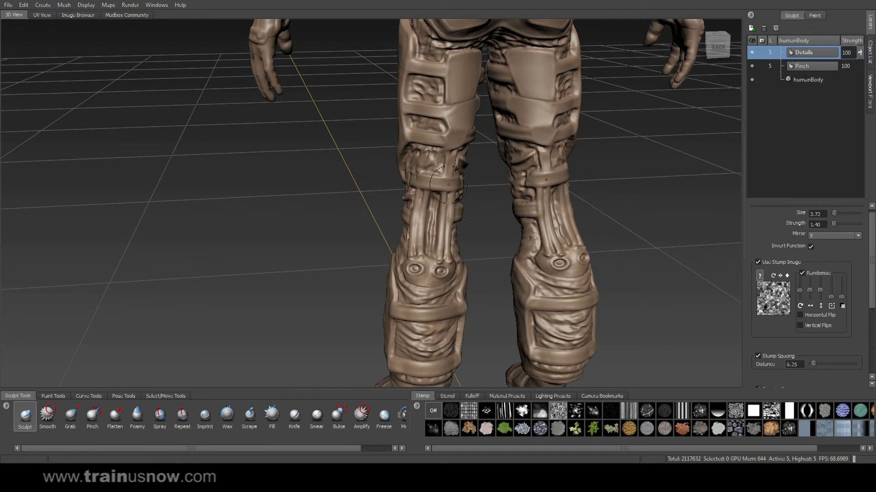
{"action": "left_click_drag", "start_coordinate": [463, 130], "coordinate": [529, 136], "text": "alt"}
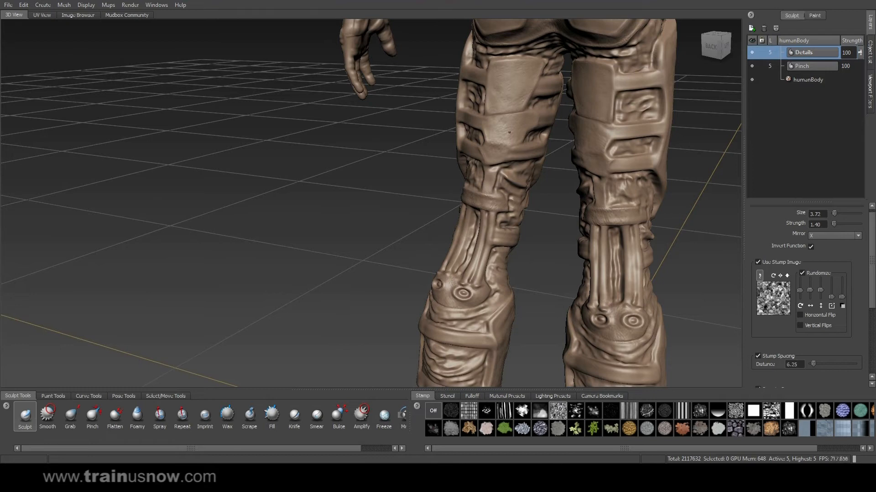
Examine the textured armor from the front, from the thighs and waist up to the chest and shoulders
{"action": "right_click_drag", "start_coordinate": [510, 132], "coordinate": [479, 136], "text": "alt"}
{"action": "left_click_drag", "start_coordinate": [479, 135], "coordinate": [325, 142], "text": "alt"}
{"action": "right_click_drag", "start_coordinate": [325, 142], "coordinate": [412, 127], "text": "alt"}
{"action": "middle_click_drag", "start_coordinate": [412, 127], "coordinate": [452, 159], "text": "alt"}
{"action": "left_click_drag", "start_coordinate": [452, 159], "coordinate": [435, 144], "text": "alt"}
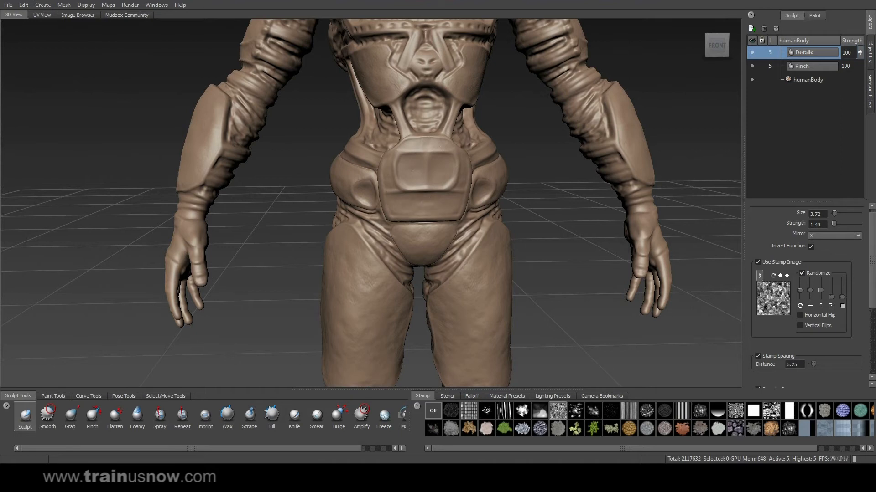
{"action": "right_click_drag", "start_coordinate": [412, 143], "coordinate": [417, 100], "text": "alt"}
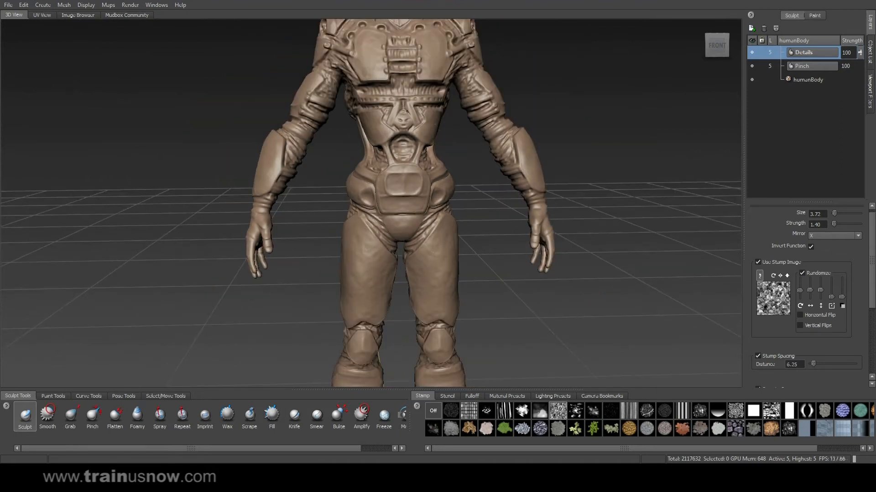
{"action": "left_click_drag", "start_coordinate": [407, 112], "coordinate": [368, 129], "text": "alt"}
{"action": "right_click_drag", "start_coordinate": [368, 129], "coordinate": [360, 111], "text": "alt"}
{"action": "middle_click_drag", "start_coordinate": [360, 112], "coordinate": [431, 183], "text": "alt"}
{"action": "right_click_drag", "start_coordinate": [430, 182], "coordinate": [594, 129], "text": "alt"}
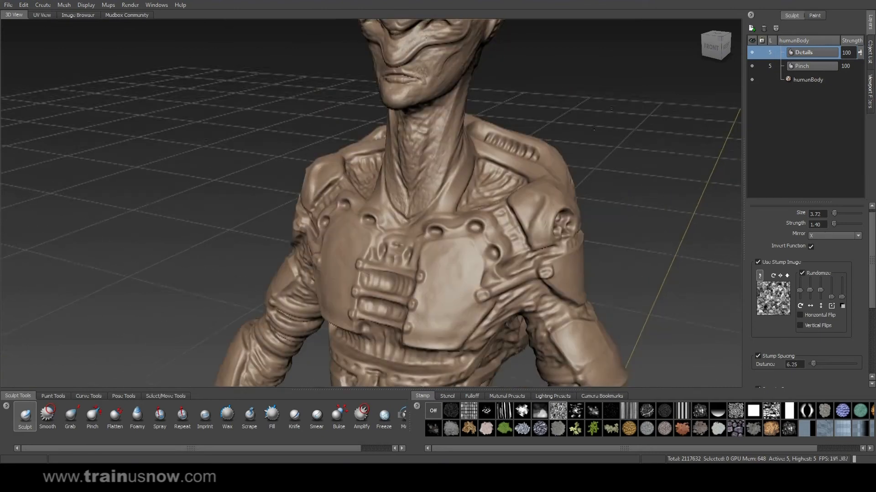
{"action": "left_click_drag", "start_coordinate": [594, 130], "coordinate": [332, 192], "text": "alt"}
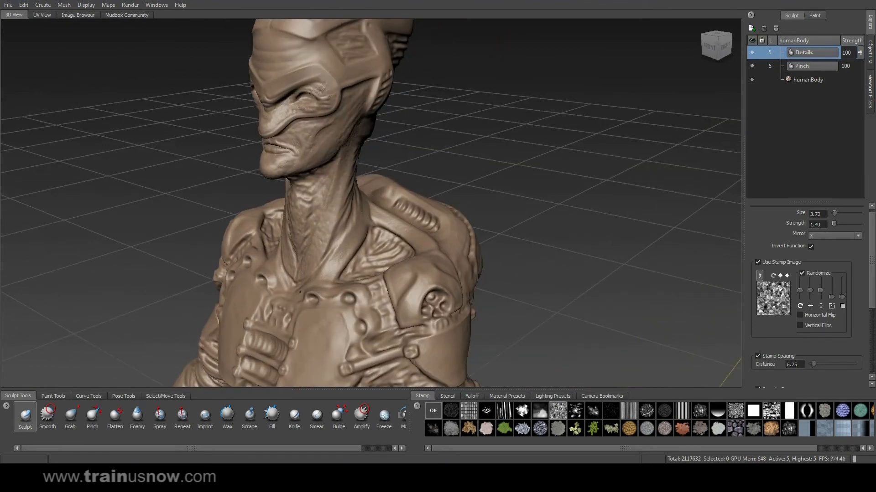
Stamp the noise texture along the brow ridge and the mask edge beside the eye
{"action": "middle_click_drag", "start_coordinate": [299, 292], "coordinate": [421, 458], "text": "alt"}
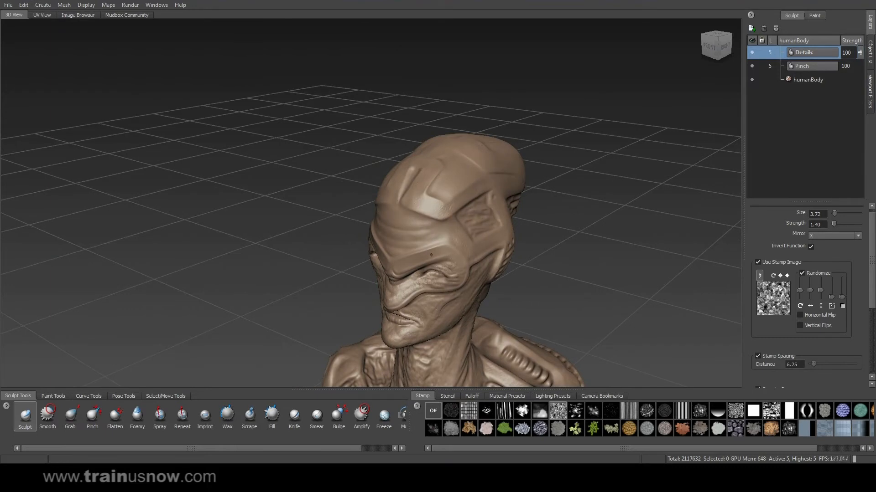
{"action": "right_click_drag", "start_coordinate": [459, 234], "coordinate": [636, 352], "text": "alt"}
{"action": "middle_click_drag", "start_coordinate": [636, 351], "coordinate": [481, 163], "text": "alt"}
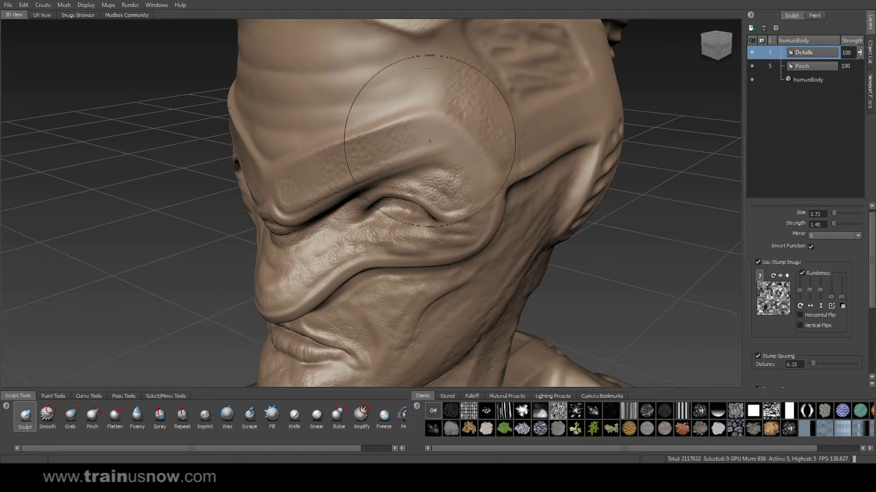
Stamp the noise texture over the side, top and back plates of the head
{"action": "left_click_drag", "start_coordinate": [497, 159], "coordinate": [408, 195], "text": "alt"}
{"action": "right_click_drag", "start_coordinate": [408, 196], "coordinate": [228, 196], "text": "alt"}
{"action": "middle_click_drag", "start_coordinate": [228, 197], "coordinate": [304, 217], "text": "alt"}
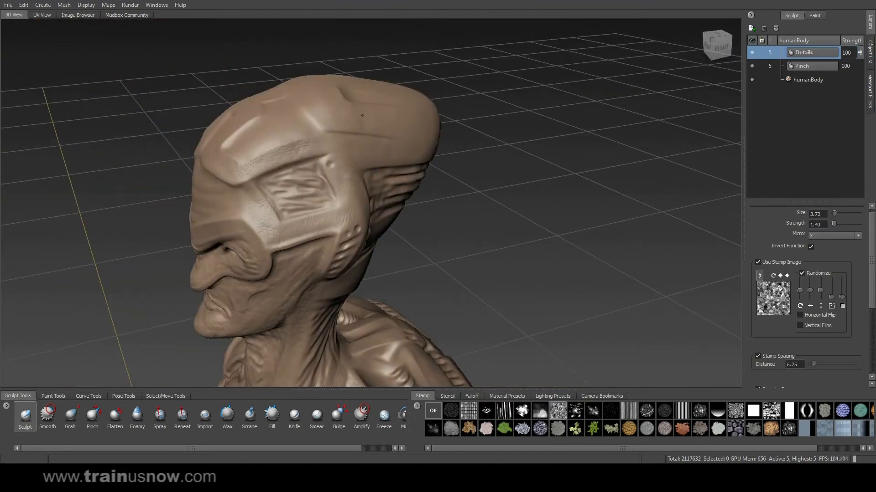
{"action": "left_click_drag", "start_coordinate": [293, 95], "coordinate": [189, 122], "text": "alt"}
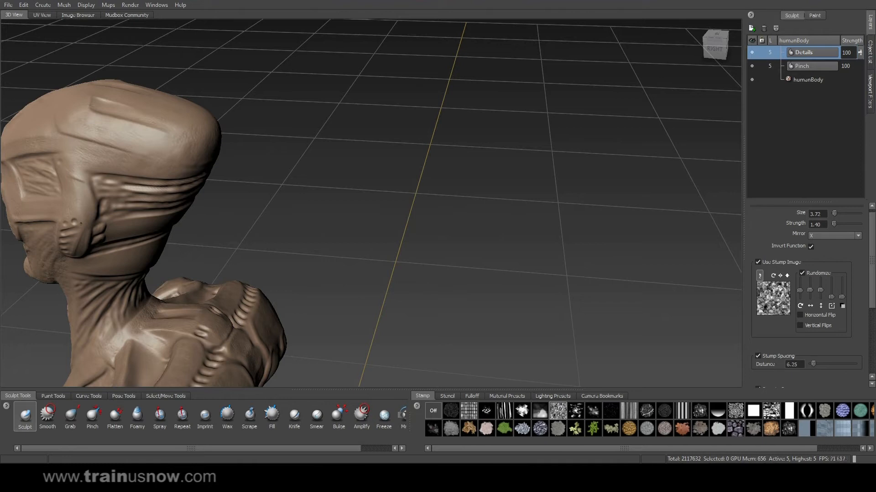
{"action": "left_click_drag", "start_coordinate": [214, 219], "coordinate": [111, 123], "text": "alt"}
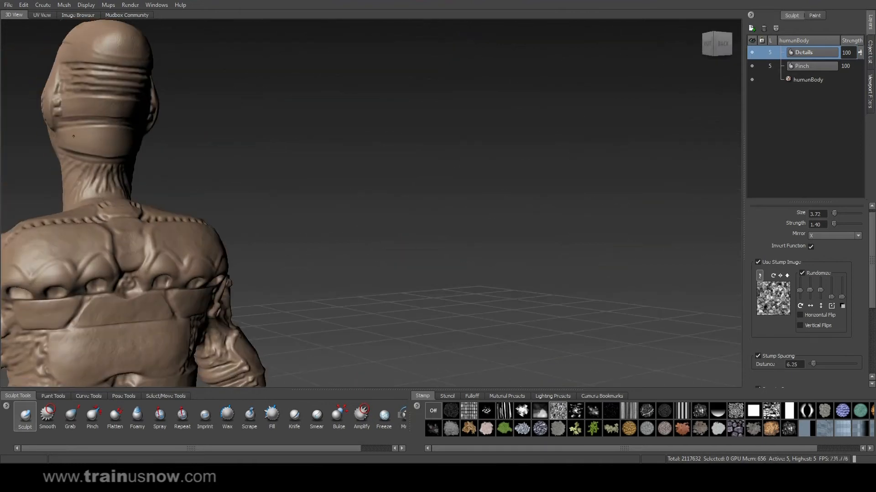
{"action": "left_click_drag", "start_coordinate": [204, 156], "coordinate": [410, 191], "text": "alt"}
{"action": "right_click_drag", "start_coordinate": [410, 191], "coordinate": [593, 356], "text": "alt"}
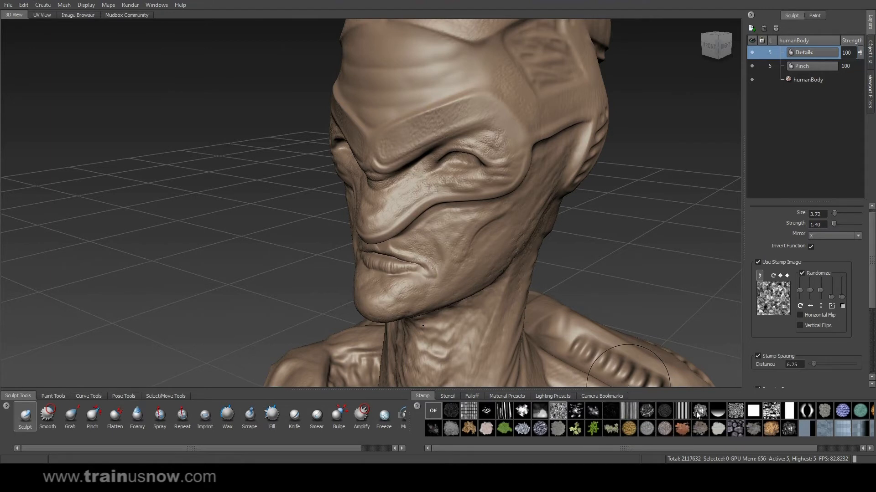
Set the Sculpt brush's stamp to the image of irregular vertical stripes for the torso
{"action": "left_click", "coordinate": [594, 409]}
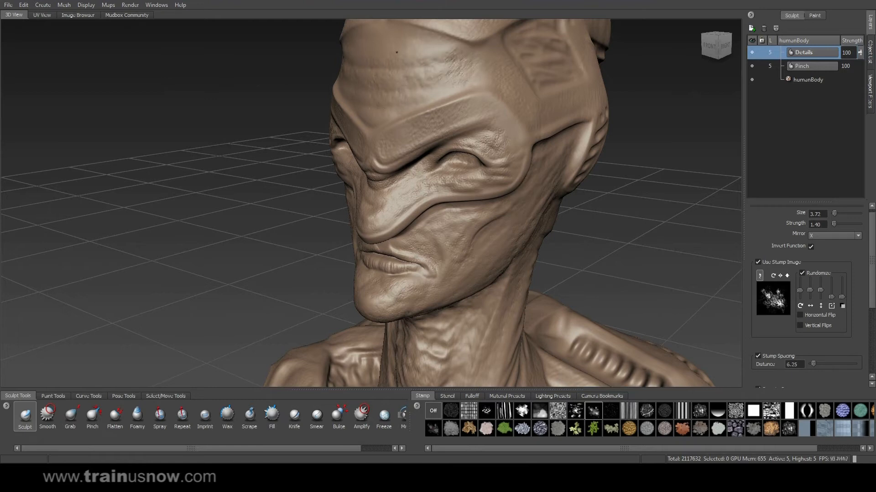
{"action": "key", "text": "f"}
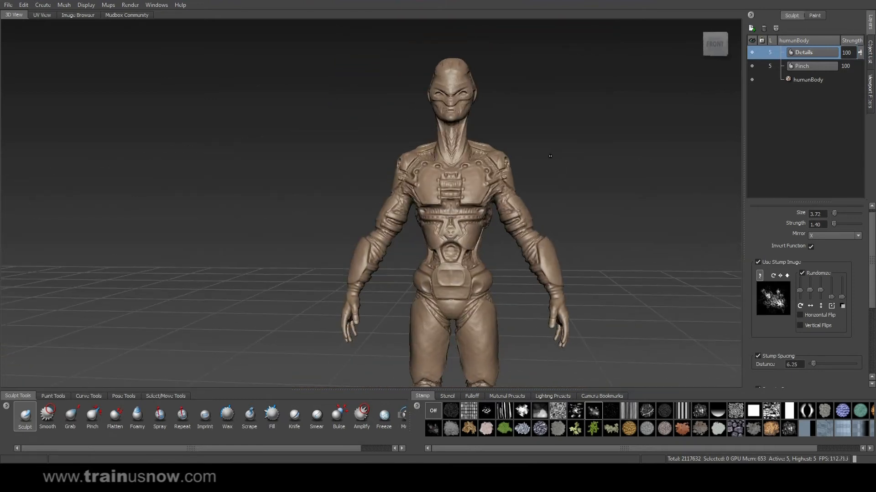
{"action": "scroll", "coordinate": [550, 156], "scroll_direction": "up", "scroll_amount": 5}
{"action": "left_click", "coordinate": [504, 410]}
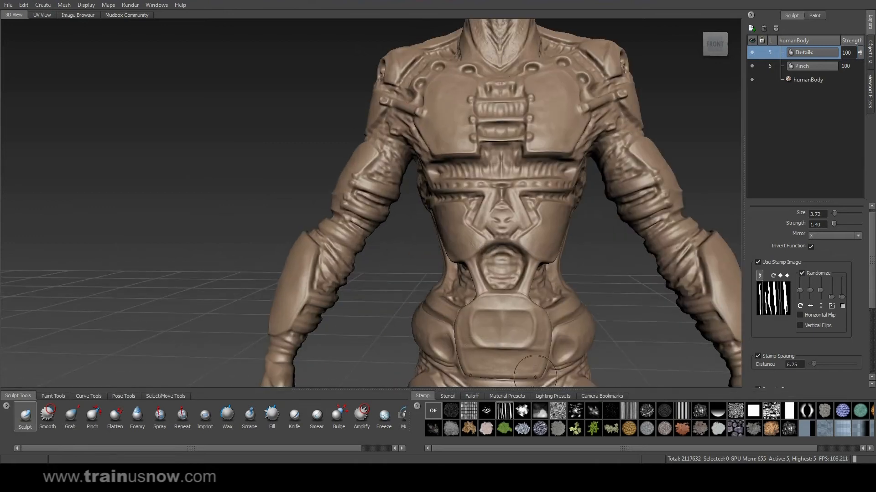
{"action": "scroll", "coordinate": [544, 217], "scroll_direction": "up", "scroll_amount": 5}
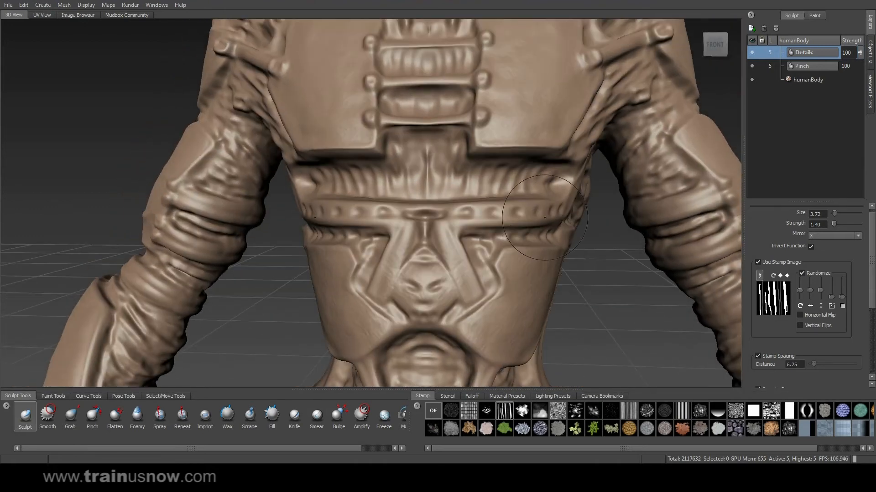
Add a sculpt layer named Leather above the Details layer, deleting the surplus new layer
{"action": "left_click", "coordinate": [751, 28]}
{"action": "left_click", "coordinate": [751, 27]}
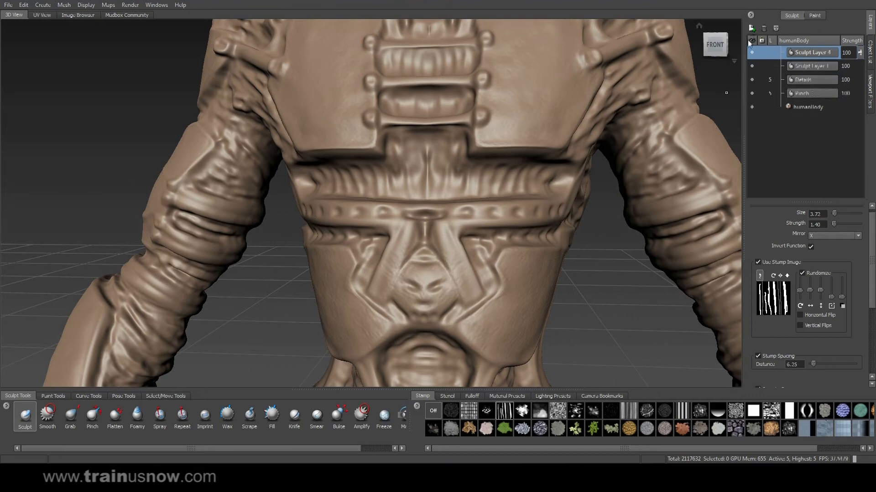
{"action": "right_click", "coordinate": [810, 57]}
{"action": "left_click", "coordinate": [827, 74]}
{"action": "left_click", "coordinate": [805, 55]}
{"action": "double_click", "coordinate": [806, 53]}
{"action": "type", "text": "Lea"}
{"action": "key", "text": "Return"}
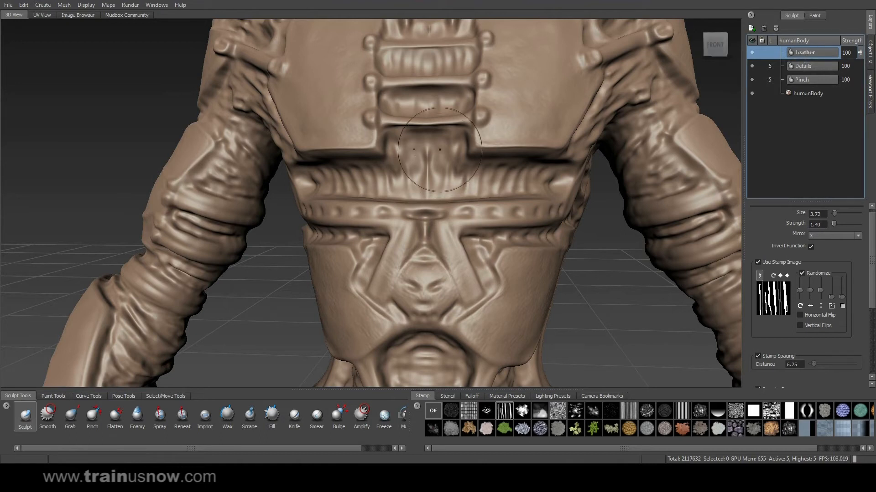
Turn off stamp randomizing and stamp the stripes over the recessed band below the chest plates and the padded strips between them
{"action": "left_click", "coordinate": [802, 274]}
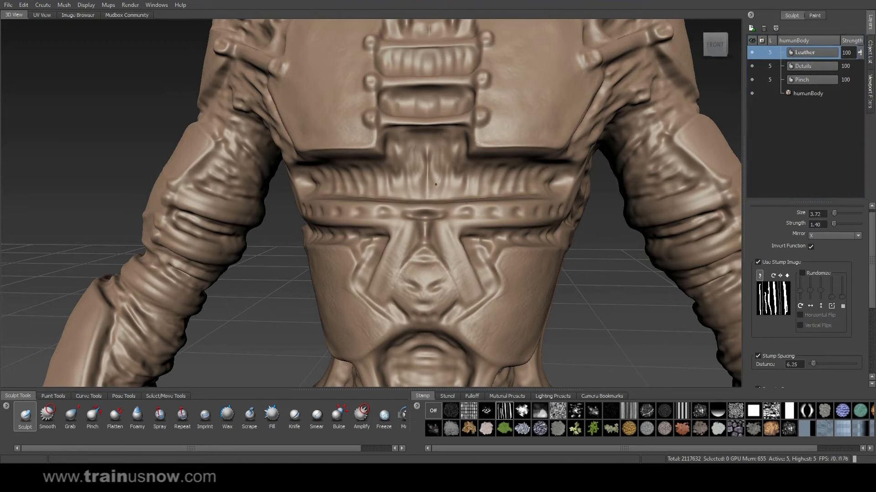
{"action": "mouse_move", "coordinate": [450, 136]}
{"action": "left_mouse_down"}
{"action": "mouse_move", "coordinate": [438, 164]}
{"action": "mouse_move", "coordinate": [433, 155]}
{"action": "mouse_move", "coordinate": [446, 149]}
{"action": "mouse_move", "coordinate": [515, 177]}
{"action": "mouse_move", "coordinate": [439, 185]}
{"action": "left_mouse_up"}
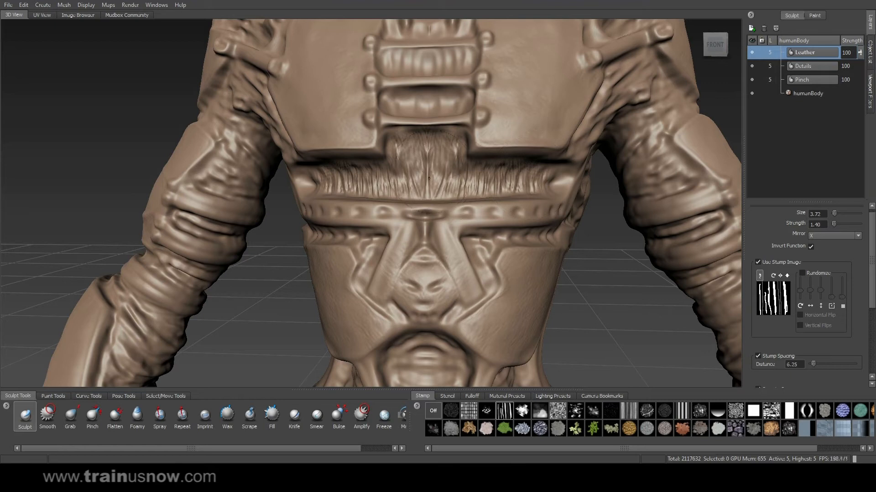
{"action": "left_click_drag", "start_coordinate": [452, 136], "coordinate": [461, 156]}
{"action": "mouse_move", "coordinate": [436, 92]}
{"action": "left_mouse_down"}
{"action": "mouse_move", "coordinate": [438, 104]}
{"action": "mouse_move", "coordinate": [442, 96]}
{"action": "mouse_move", "coordinate": [458, 101]}
{"action": "left_mouse_up"}
{"action": "mouse_move", "coordinate": [483, 67]}
{"action": "middle_mouse_down", "text": "alt"}
{"action": "mouse_move", "coordinate": [473, 95]}
{"action": "mouse_move", "coordinate": [475, 190]}
{"action": "middle_mouse_up", "text": "alt"}
{"action": "mouse_move", "coordinate": [423, 176]}
{"action": "left_mouse_down"}
{"action": "mouse_move", "coordinate": [424, 191]}
{"action": "mouse_move", "coordinate": [438, 180]}
{"action": "mouse_move", "coordinate": [445, 200]}
{"action": "mouse_move", "coordinate": [459, 180]}
{"action": "mouse_move", "coordinate": [462, 188]}
{"action": "left_mouse_up"}
{"action": "left_click_drag", "start_coordinate": [431, 138], "coordinate": [434, 148]}
Stamp the stripes along the side end of the rib band and over the folds around the armpit
{"action": "left_click_drag", "start_coordinate": [518, 207], "coordinate": [436, 210], "text": "alt"}
{"action": "left_click_drag", "start_coordinate": [250, 221], "coordinate": [263, 221]}
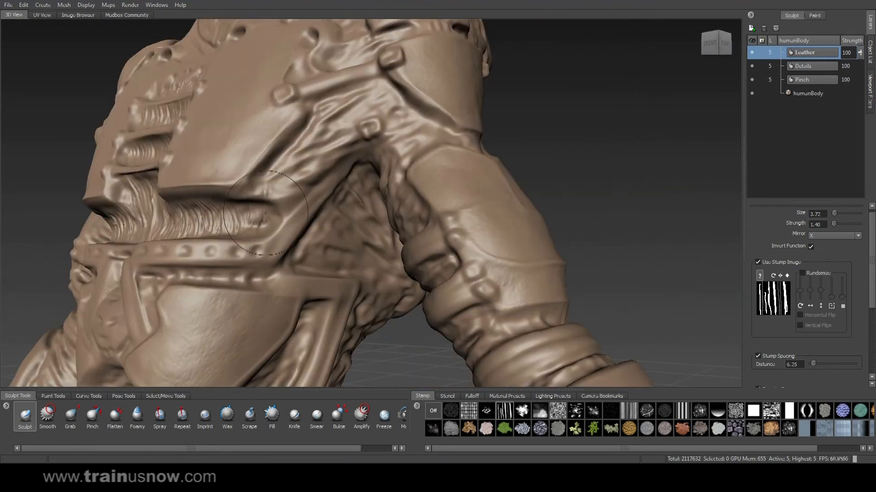
{"action": "mouse_move", "coordinate": [276, 176]}
{"action": "left_mouse_down"}
{"action": "mouse_move", "coordinate": [338, 156]}
{"action": "mouse_move", "coordinate": [350, 123]}
{"action": "left_mouse_up"}
{"action": "mouse_move", "coordinate": [290, 137]}
{"action": "left_mouse_down"}
{"action": "mouse_move", "coordinate": [339, 101]}
{"action": "mouse_move", "coordinate": [386, 99]}
{"action": "mouse_move", "coordinate": [414, 139]}
{"action": "mouse_move", "coordinate": [406, 125]}
{"action": "left_mouse_up"}
{"action": "mouse_move", "coordinate": [408, 93]}
{"action": "left_mouse_down"}
{"action": "mouse_move", "coordinate": [388, 98]}
{"action": "mouse_move", "coordinate": [374, 85]}
{"action": "left_mouse_up"}
Stamp the stripes into the gap between the upper arm plates and over the folds behind the shoulder
{"action": "left_click_drag", "start_coordinate": [444, 141], "coordinate": [320, 233], "text": "alt"}
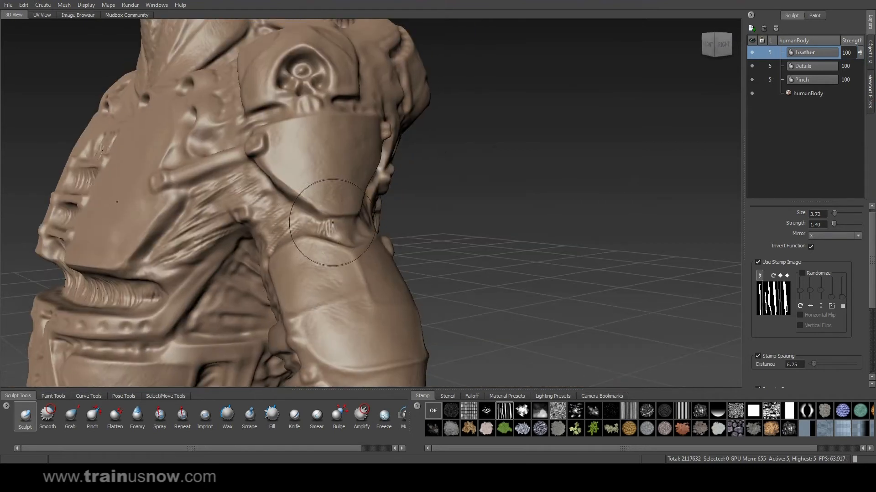
{"action": "left_click_drag", "start_coordinate": [314, 191], "coordinate": [62, 263], "text": "alt"}
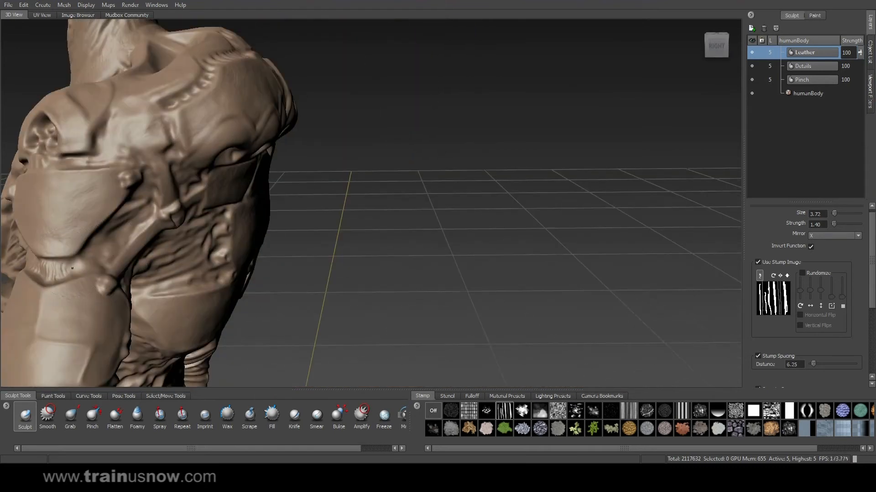
{"action": "left_click_drag", "start_coordinate": [114, 245], "coordinate": [142, 186]}
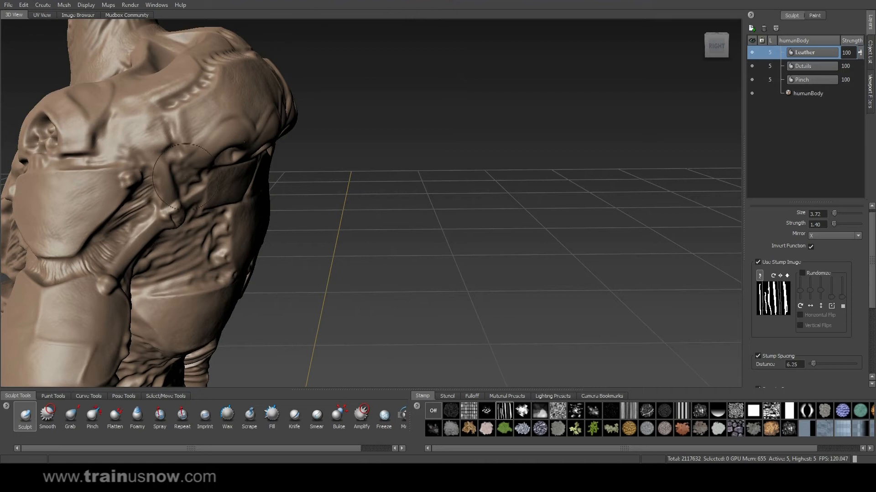
Stamp the stripes over the strips beside the shoulder plates and the collar recesses, smoothing and restamping the recess beside the neck
{"action": "mouse_move", "coordinate": [173, 140]}
{"action": "left_mouse_down", "text": "alt"}
{"action": "mouse_move", "coordinate": [202, 187]}
{"action": "mouse_move", "coordinate": [230, 171]}
{"action": "mouse_move", "coordinate": [237, 176]}
{"action": "left_mouse_up", "text": "alt"}
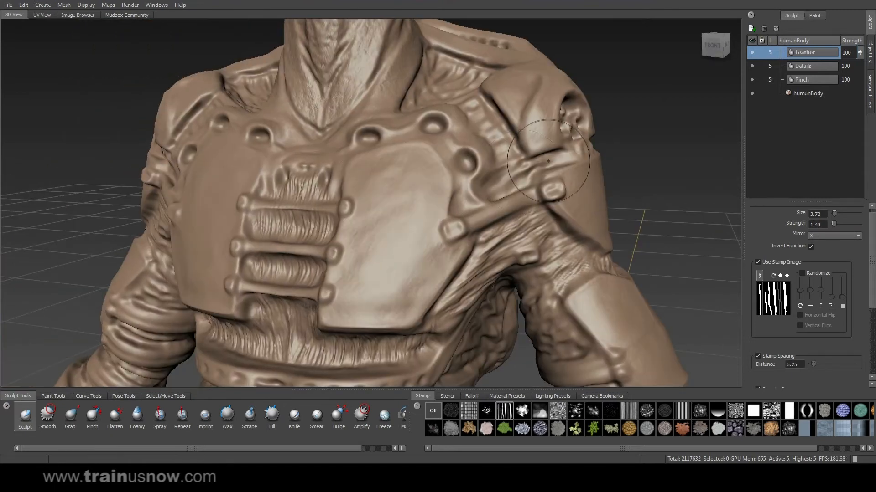
{"action": "mouse_move", "coordinate": [549, 160]}
{"action": "left_mouse_down"}
{"action": "mouse_move", "coordinate": [563, 160]}
{"action": "mouse_move", "coordinate": [497, 167]}
{"action": "mouse_move", "coordinate": [509, 136]}
{"action": "mouse_move", "coordinate": [483, 114]}
{"action": "mouse_move", "coordinate": [480, 168]}
{"action": "mouse_move", "coordinate": [441, 196]}
{"action": "left_mouse_up"}
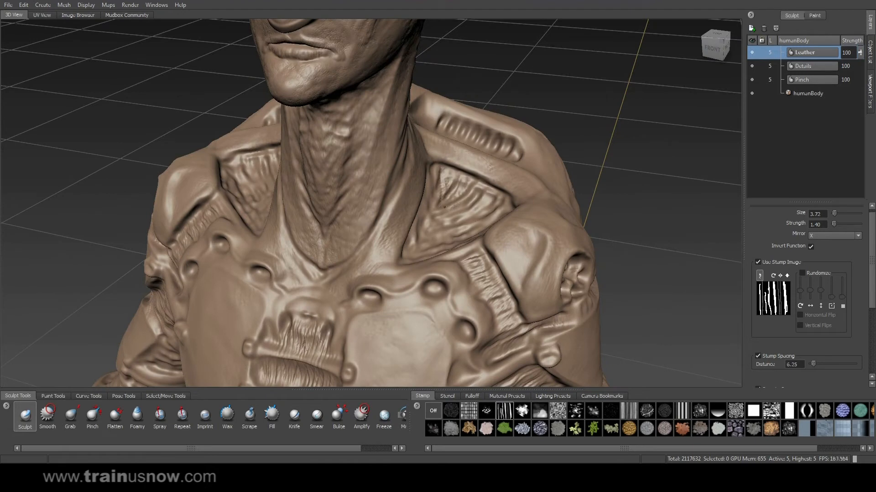
{"action": "key", "text": "shift"}
{"action": "left_click_drag", "start_coordinate": [444, 208], "coordinate": [469, 201], "text": "shift"}
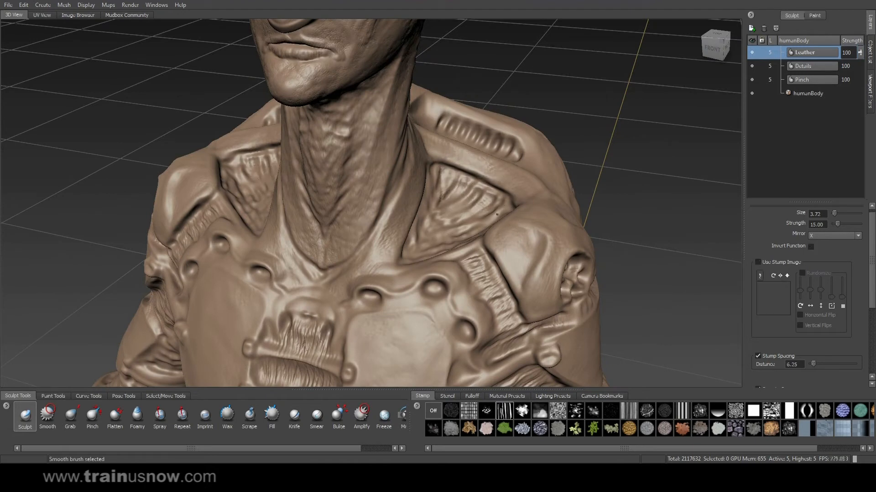
{"action": "left_click_drag", "start_coordinate": [428, 228], "coordinate": [471, 227]}
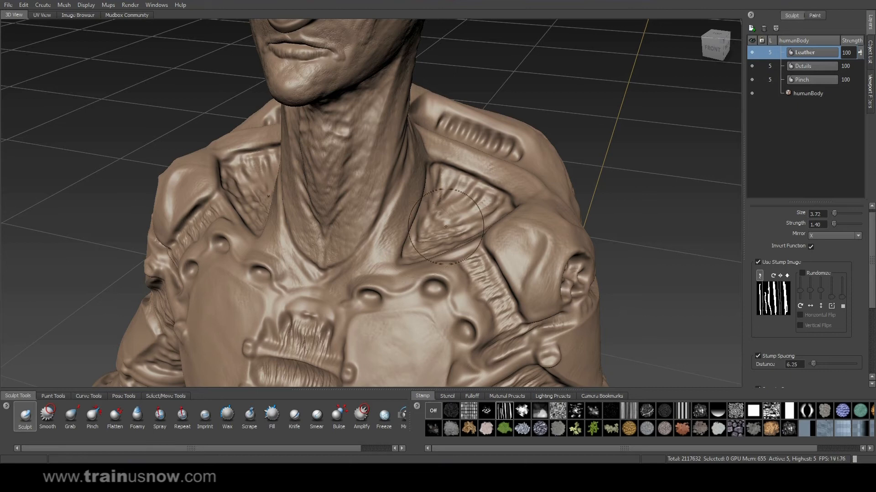
Stamp the stripes inside the oval abdomen recess and over the recessed sides of the waist
{"action": "right_click_drag", "start_coordinate": [523, 179], "coordinate": [472, 228], "text": "alt"}
{"action": "middle_click_drag", "start_coordinate": [469, 306], "coordinate": [514, 182], "text": "alt"}
{"action": "left_click_drag", "start_coordinate": [474, 214], "coordinate": [489, 181], "text": "alt"}
{"action": "right_click_drag", "start_coordinate": [489, 182], "coordinate": [483, 135], "text": "alt"}
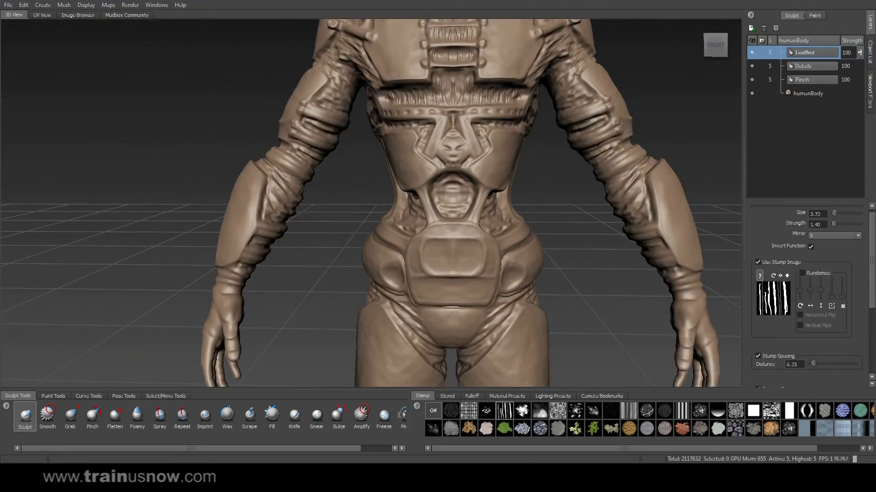
{"action": "left_click_drag", "start_coordinate": [446, 182], "coordinate": [462, 199]}
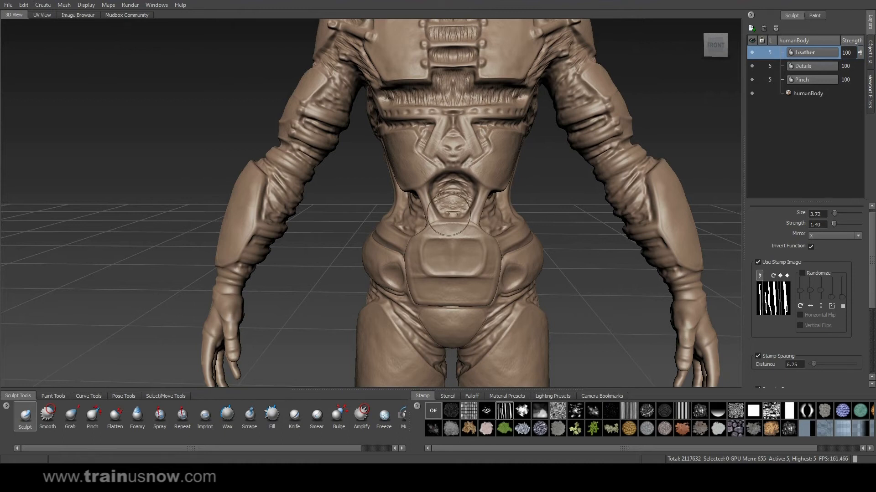
{"action": "mouse_move", "coordinate": [515, 218]}
{"action": "left_mouse_down", "text": "alt"}
{"action": "mouse_move", "coordinate": [414, 218]}
{"action": "mouse_move", "coordinate": [426, 206]}
{"action": "mouse_move", "coordinate": [423, 232]}
{"action": "mouse_move", "coordinate": [435, 209]}
{"action": "mouse_move", "coordinate": [381, 181]}
{"action": "mouse_move", "coordinate": [354, 205]}
{"action": "mouse_move", "coordinate": [349, 226]}
{"action": "mouse_move", "coordinate": [319, 242]}
{"action": "left_mouse_up", "text": "alt"}
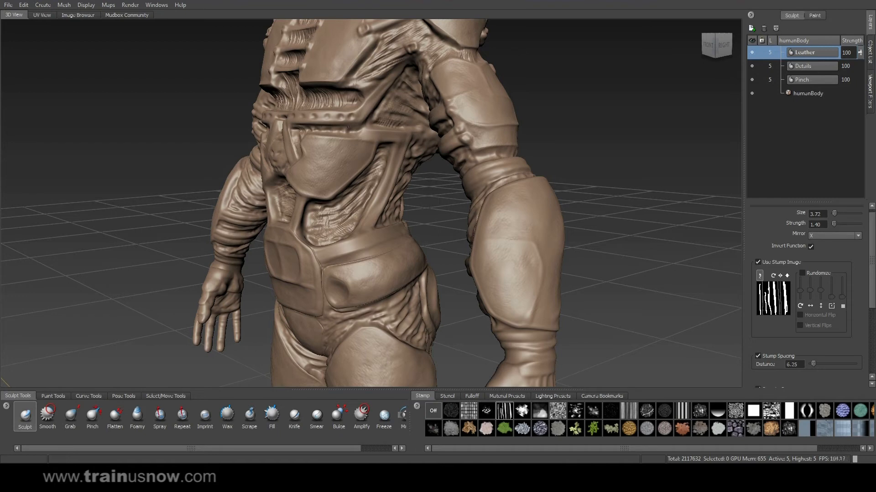
Stamp the stripes over the exposed folds of the groin and the sides of the hips
{"action": "left_click_drag", "start_coordinate": [320, 132], "coordinate": [372, 140], "text": "alt"}
{"action": "mouse_move", "coordinate": [476, 158]}
{"action": "left_mouse_down", "text": "alt"}
{"action": "mouse_move", "coordinate": [511, 109]}
{"action": "mouse_move", "coordinate": [499, 121]}
{"action": "left_mouse_up", "text": "alt"}
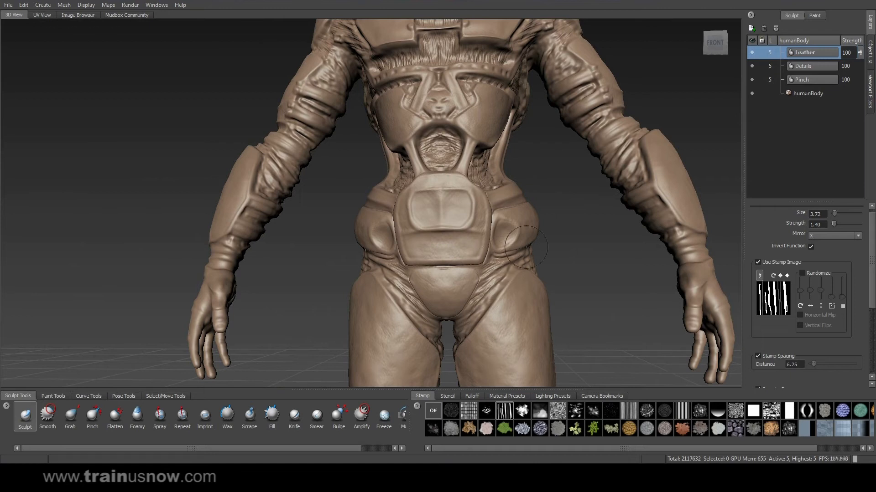
{"action": "left_click_drag", "start_coordinate": [499, 258], "coordinate": [452, 256], "text": "alt"}
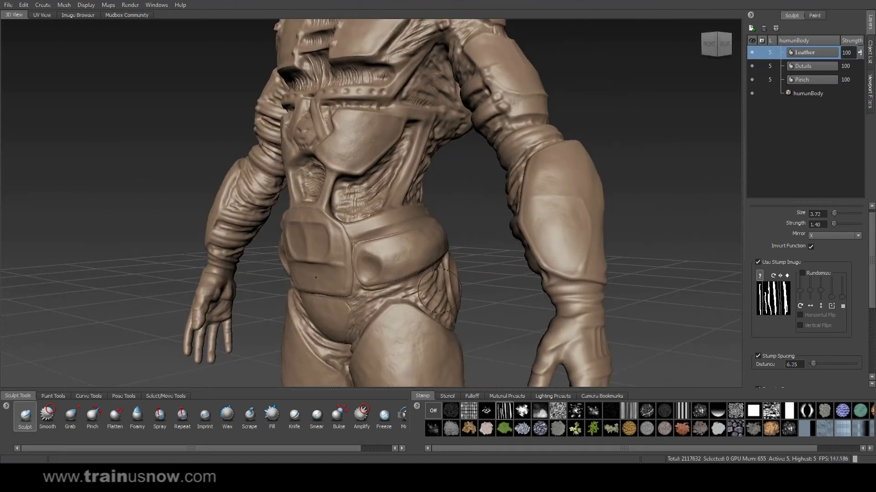
{"action": "mouse_move", "coordinate": [415, 269]}
{"action": "left_mouse_down", "text": "alt"}
{"action": "mouse_move", "coordinate": [237, 310]}
{"action": "mouse_move", "coordinate": [255, 316]}
{"action": "left_mouse_up", "text": "alt"}
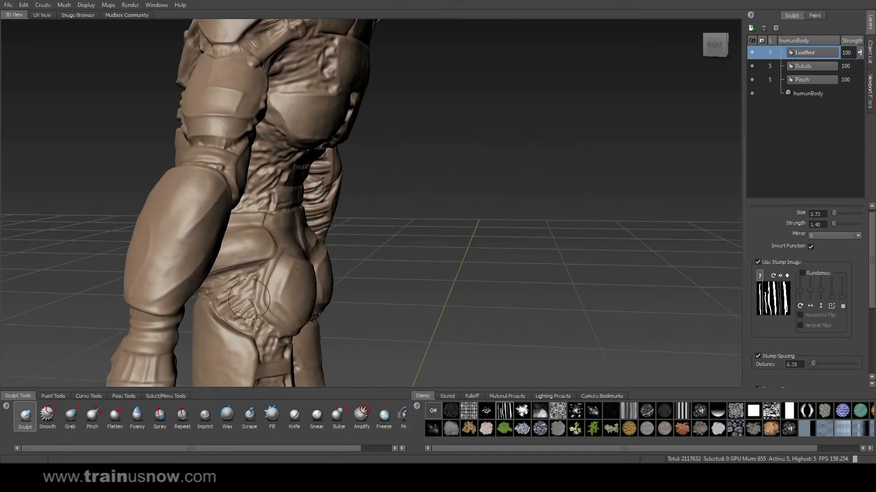
{"action": "mouse_move", "coordinate": [247, 283]}
{"action": "left_mouse_down", "text": "alt"}
{"action": "mouse_move", "coordinate": [213, 212]}
{"action": "mouse_move", "coordinate": [231, 181]}
{"action": "left_mouse_up", "text": "alt"}
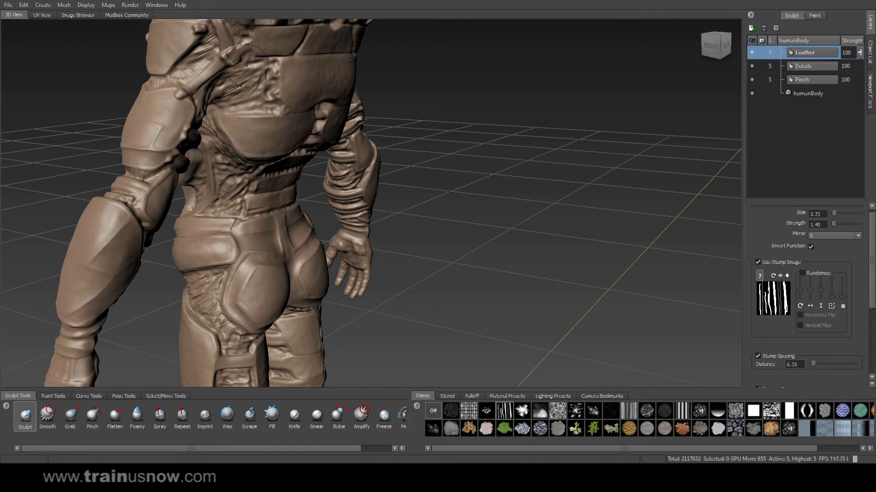
Stamp the stripes over the leather folds of the lower back and around the elbows
{"action": "left_click", "coordinate": [725, 45]}
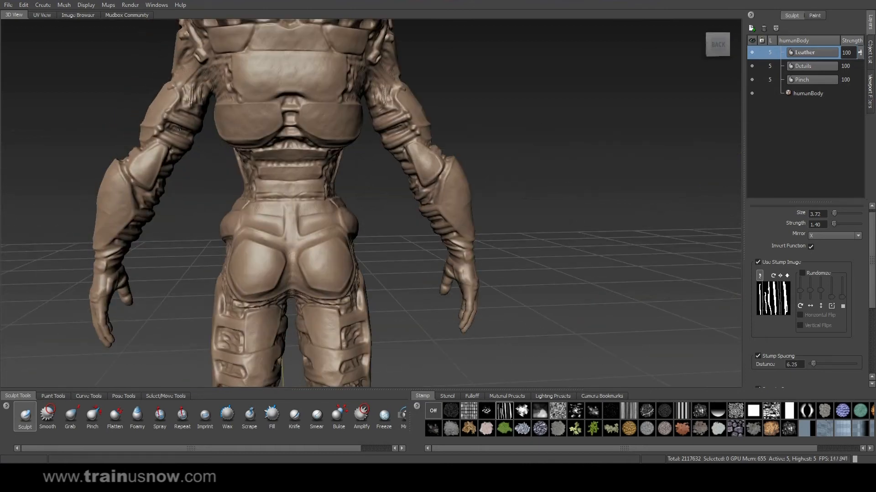
{"action": "left_click_drag", "start_coordinate": [197, 176], "coordinate": [208, 176], "text": "alt"}
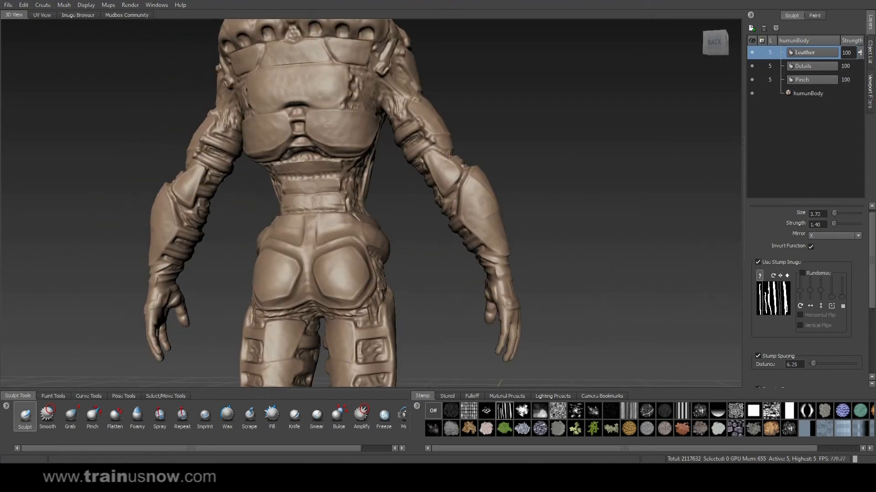
{"action": "left_click_drag", "start_coordinate": [167, 264], "coordinate": [135, 192], "text": "alt"}
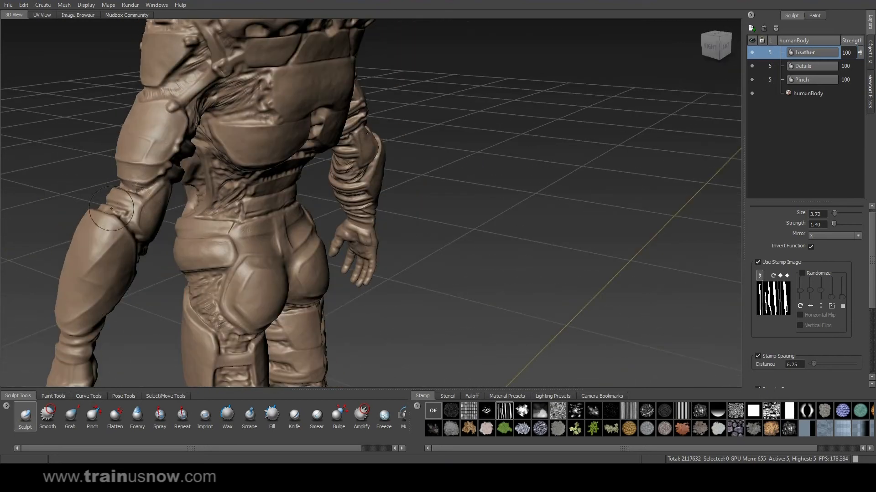
{"action": "mouse_move", "coordinate": [103, 222]}
{"action": "left_mouse_down", "text": "alt"}
{"action": "mouse_move", "coordinate": [193, 221]}
{"action": "mouse_move", "coordinate": [301, 201]}
{"action": "mouse_move", "coordinate": [529, 210]}
{"action": "left_mouse_up", "text": "alt"}
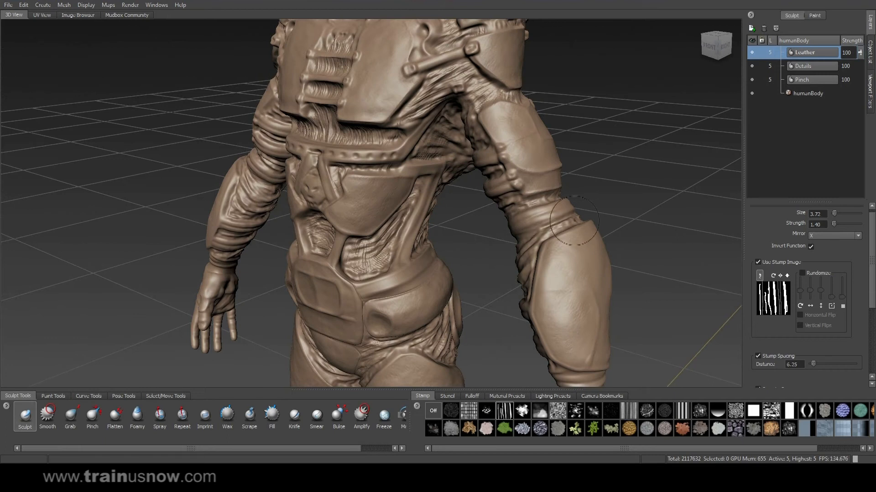
{"action": "left_click_drag", "start_coordinate": [515, 223], "coordinate": [592, 185], "text": "alt"}
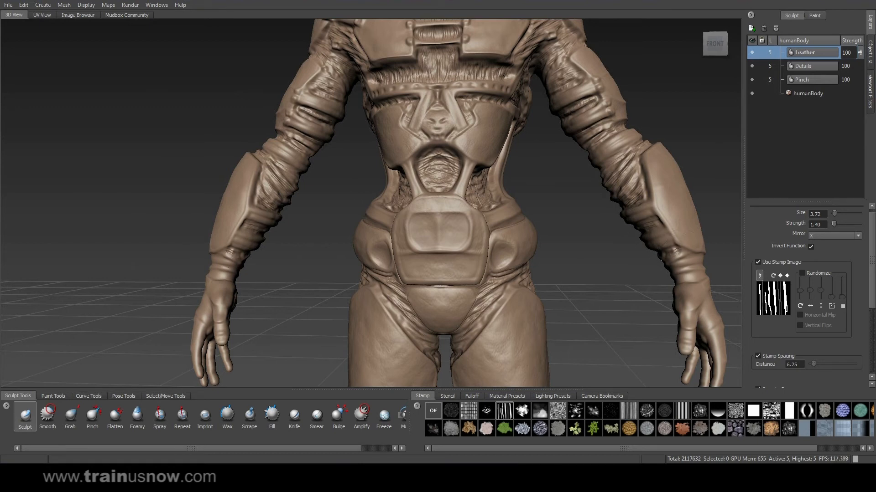
Stamp the stripes over the wrinkled undersides of the arms and the folds behind the elbows
{"action": "left_click_drag", "start_coordinate": [626, 255], "coordinate": [608, 177], "text": "alt"}
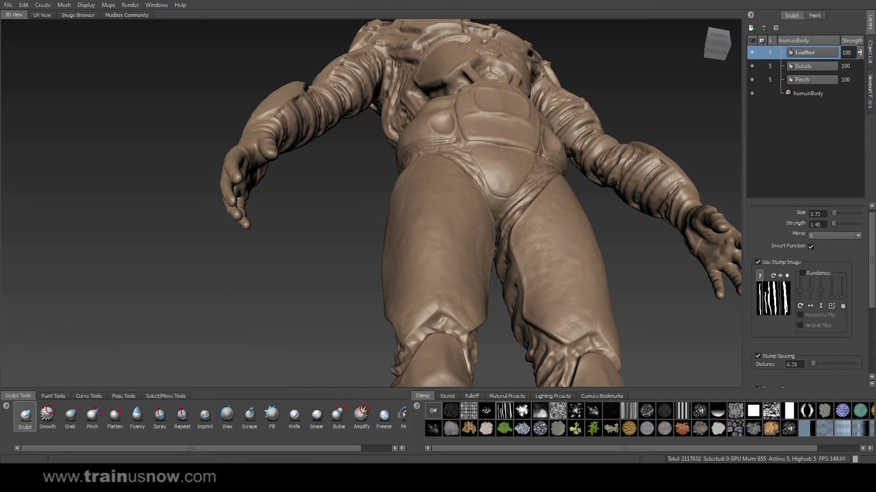
{"action": "left_click_drag", "start_coordinate": [674, 192], "coordinate": [625, 180], "text": "alt"}
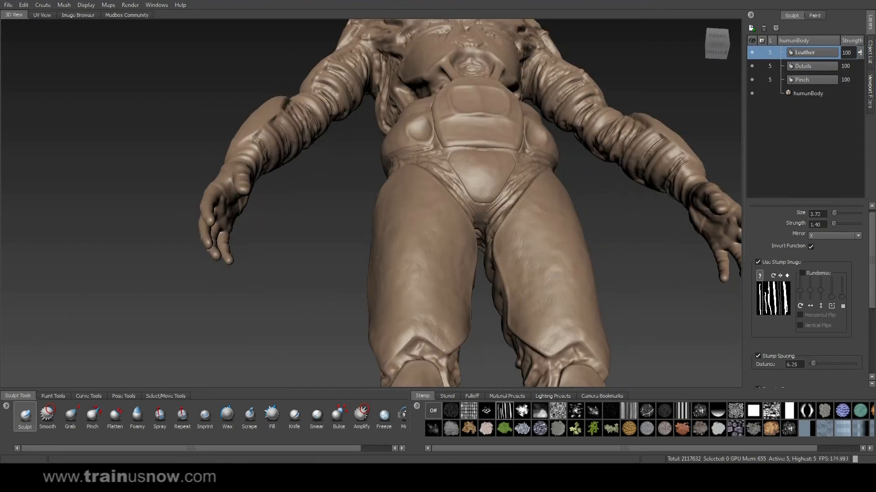
{"action": "left_click_drag", "start_coordinate": [497, 211], "coordinate": [337, 123], "text": "alt"}
{"action": "scroll", "coordinate": [319, 118], "scroll_direction": "up", "scroll_amount": 4}
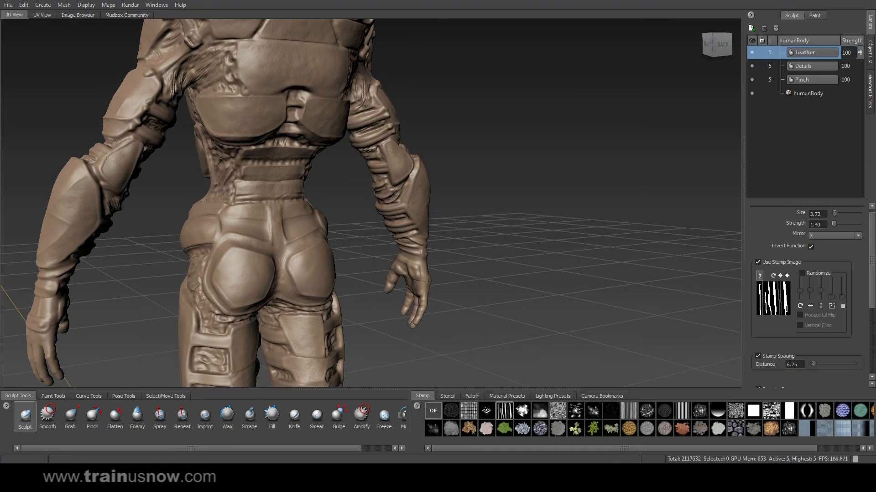
{"action": "left_click_drag", "start_coordinate": [221, 159], "coordinate": [236, 148], "text": "alt"}
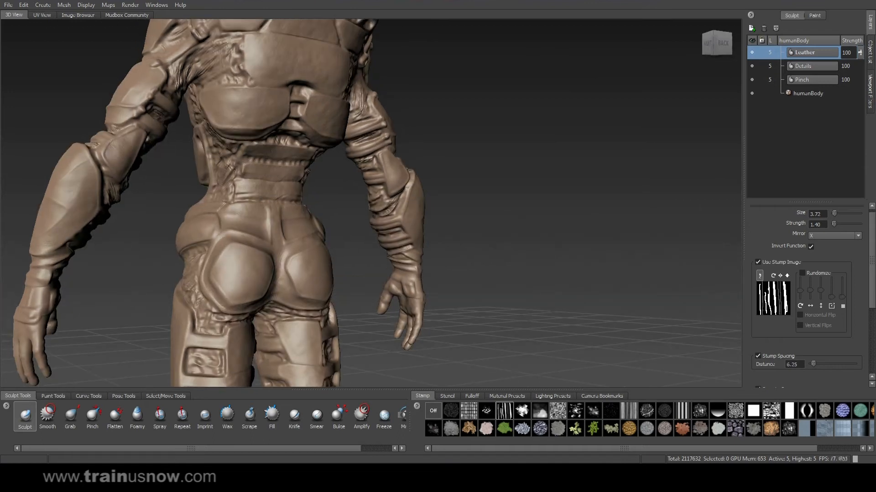
Stamp the stripes into the rear thigh cutouts, behind the knees and over the exposed folds of the lower legs
{"action": "mouse_move", "coordinate": [205, 251]}
{"action": "left_mouse_down", "text": "alt"}
{"action": "mouse_move", "coordinate": [242, 266]}
{"action": "mouse_move", "coordinate": [200, 297]}
{"action": "mouse_move", "coordinate": [198, 310]}
{"action": "left_mouse_up", "text": "alt"}
{"action": "middle_click_drag", "start_coordinate": [207, 325], "coordinate": [330, 125], "text": "alt"}
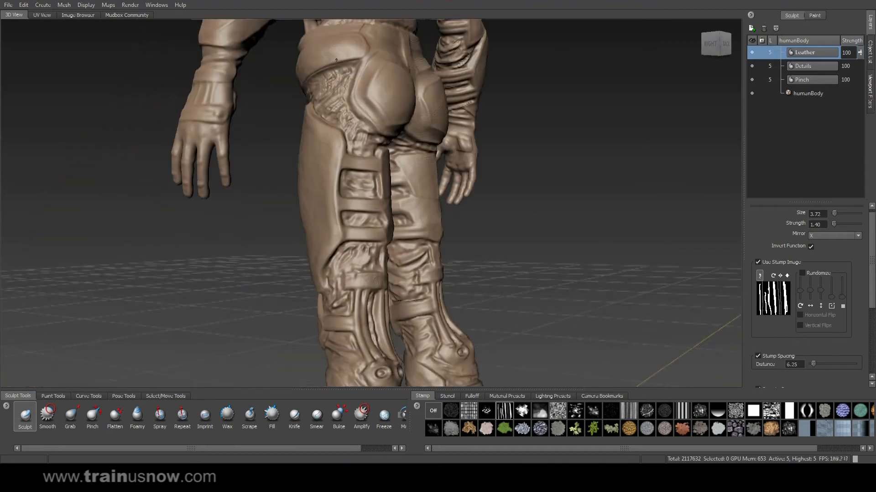
{"action": "left_click_drag", "start_coordinate": [329, 126], "coordinate": [299, 133], "text": "alt"}
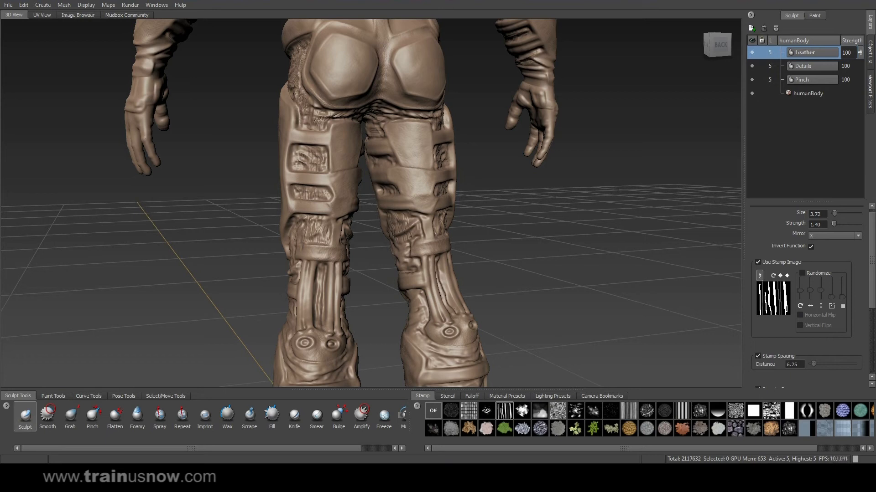
{"action": "left_click_drag", "start_coordinate": [377, 210], "coordinate": [401, 209], "text": "alt"}
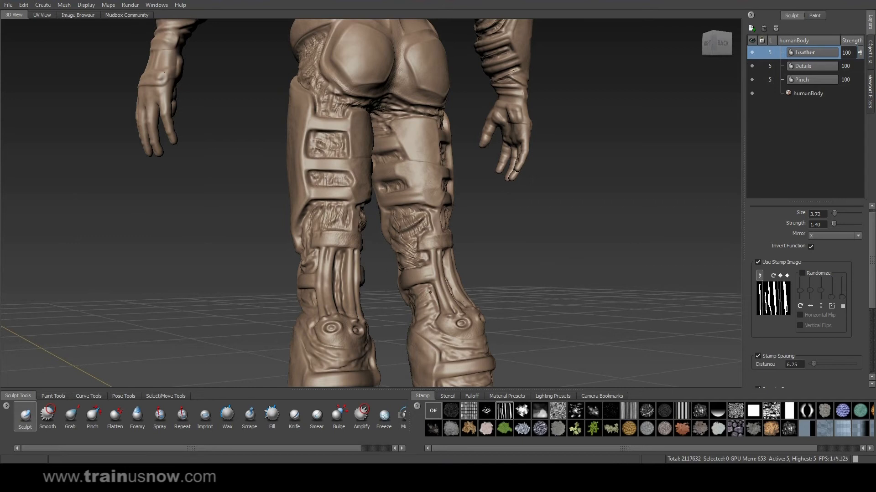
Stamp the stripes over the calf folds between the straps and over the exposed folds around the kneecaps
{"action": "mouse_move", "coordinate": [422, 328]}
{"action": "left_mouse_down", "text": "alt"}
{"action": "mouse_move", "coordinate": [438, 242]}
{"action": "mouse_move", "coordinate": [470, 239]}
{"action": "mouse_move", "coordinate": [478, 251]}
{"action": "mouse_move", "coordinate": [456, 256]}
{"action": "mouse_move", "coordinate": [474, 304]}
{"action": "mouse_move", "coordinate": [468, 298]}
{"action": "left_mouse_up", "text": "alt"}
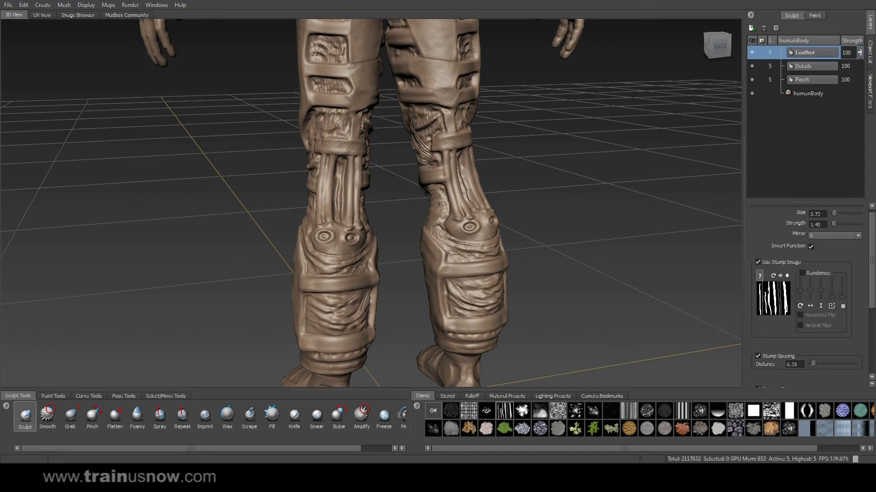
{"action": "mouse_move", "coordinate": [493, 266]}
{"action": "left_mouse_down", "text": "alt"}
{"action": "mouse_move", "coordinate": [303, 294]}
{"action": "mouse_move", "coordinate": [303, 314]}
{"action": "mouse_move", "coordinate": [312, 319]}
{"action": "mouse_move", "coordinate": [316, 287]}
{"action": "mouse_move", "coordinate": [297, 247]}
{"action": "mouse_move", "coordinate": [358, 237]}
{"action": "mouse_move", "coordinate": [347, 214]}
{"action": "mouse_move", "coordinate": [352, 185]}
{"action": "left_mouse_up", "text": "alt"}
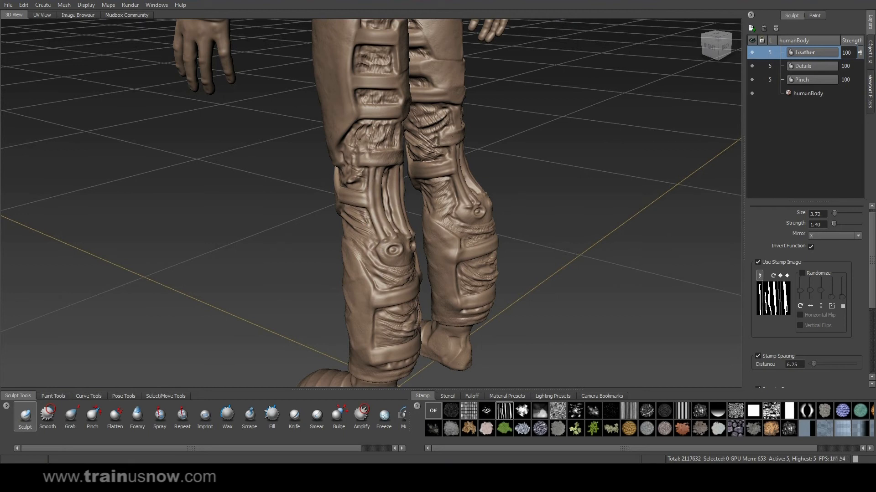
{"action": "left_click_drag", "start_coordinate": [354, 151], "coordinate": [343, 169], "text": "alt"}
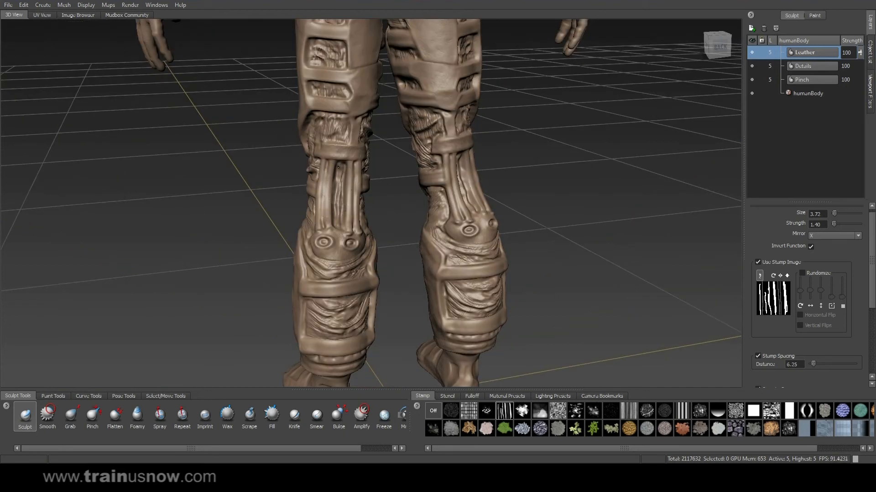
{"action": "left_click_drag", "start_coordinate": [342, 226], "coordinate": [443, 207], "text": "alt"}
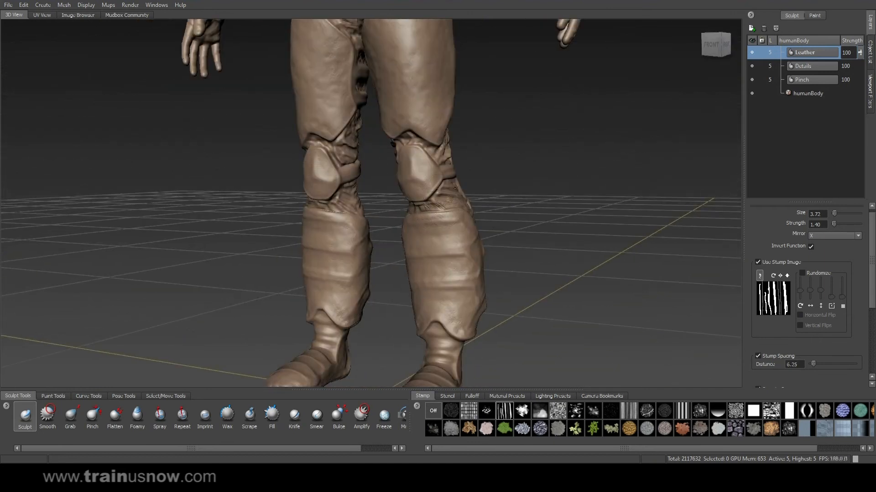
{"action": "left_click_drag", "start_coordinate": [455, 188], "coordinate": [446, 170], "text": "alt"}
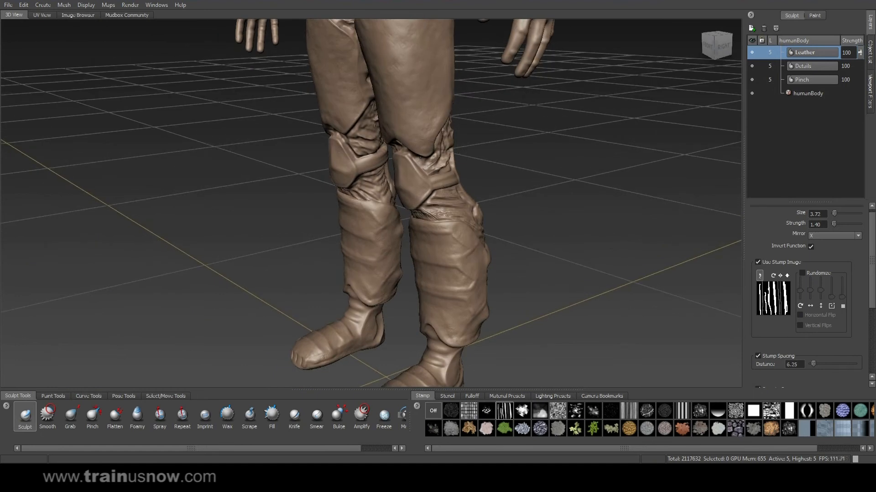
{"action": "left_click_drag", "start_coordinate": [360, 176], "coordinate": [412, 143], "text": "alt"}
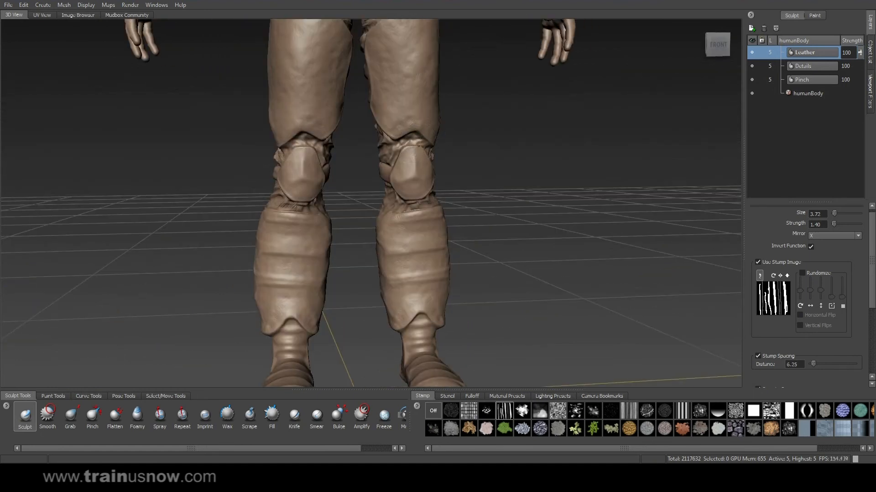
{"action": "left_click_drag", "start_coordinate": [411, 153], "coordinate": [395, 137], "text": "alt"}
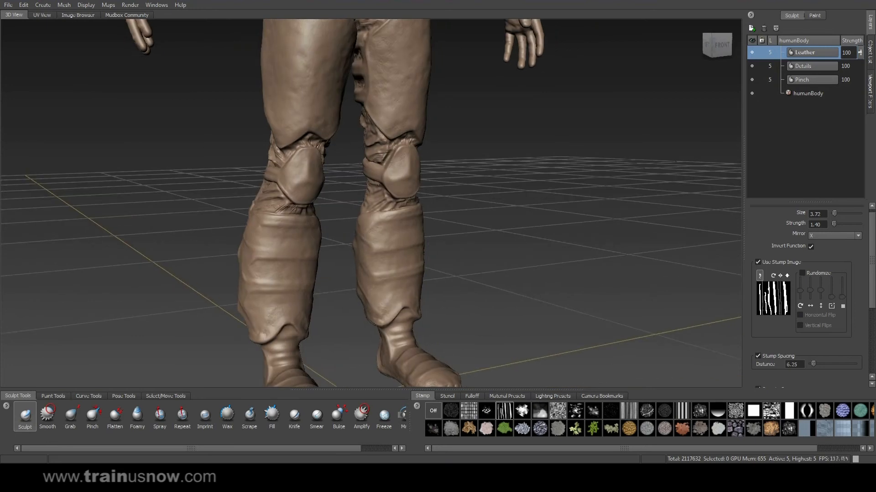
{"action": "left_click_drag", "start_coordinate": [389, 210], "coordinate": [326, 212], "text": "alt"}
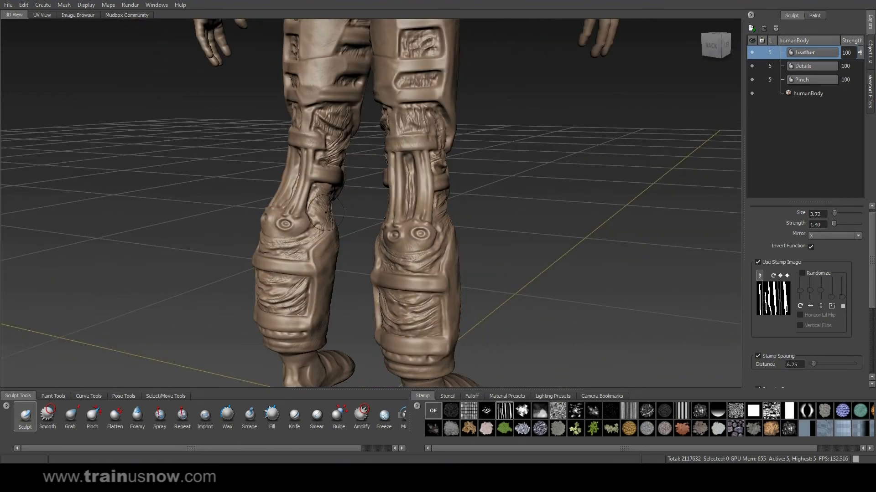
Stamp the stripes over the tops of the feet and, with the brush size raised to 6.95, across the soles
{"action": "scroll", "coordinate": [320, 220], "scroll_direction": "down", "scroll_amount": 1}
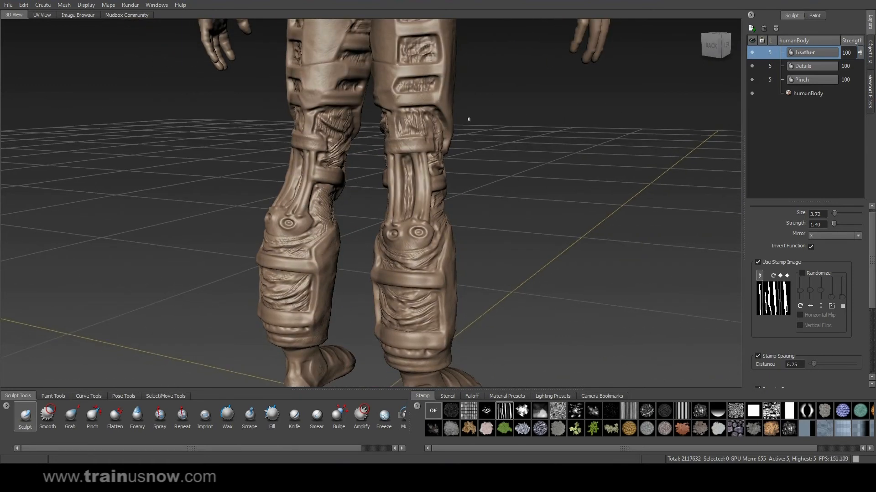
{"action": "scroll", "coordinate": [502, 145], "scroll_direction": "down", "scroll_amount": 4}
{"action": "scroll", "coordinate": [503, 147], "scroll_direction": "down", "scroll_amount": 2}
{"action": "middle_click_drag", "start_coordinate": [503, 148], "coordinate": [515, 201], "text": "alt"}
{"action": "left_click_drag", "start_coordinate": [516, 201], "coordinate": [169, 175], "text": "alt"}
{"action": "scroll", "coordinate": [411, 255], "scroll_direction": "up", "scroll_amount": 5}
{"action": "middle_click_drag", "start_coordinate": [483, 356], "coordinate": [520, 151], "text": "alt"}
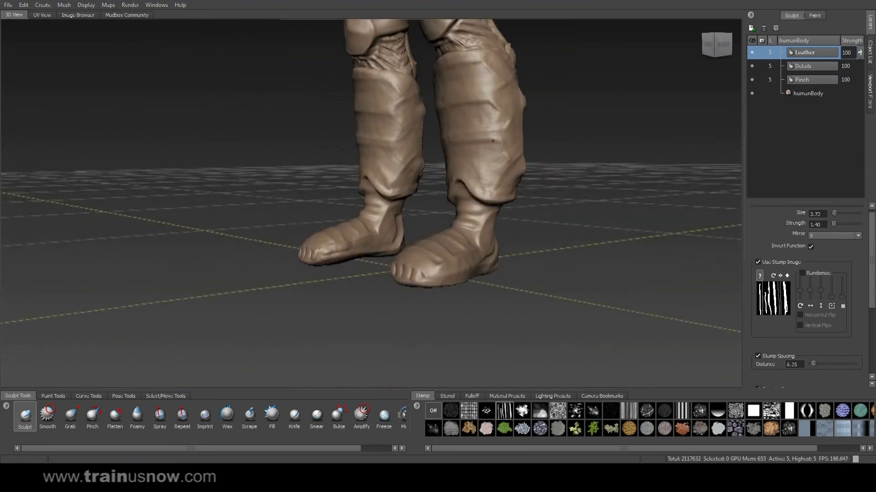
{"action": "left_click_drag", "start_coordinate": [520, 151], "coordinate": [613, 212], "text": "alt"}
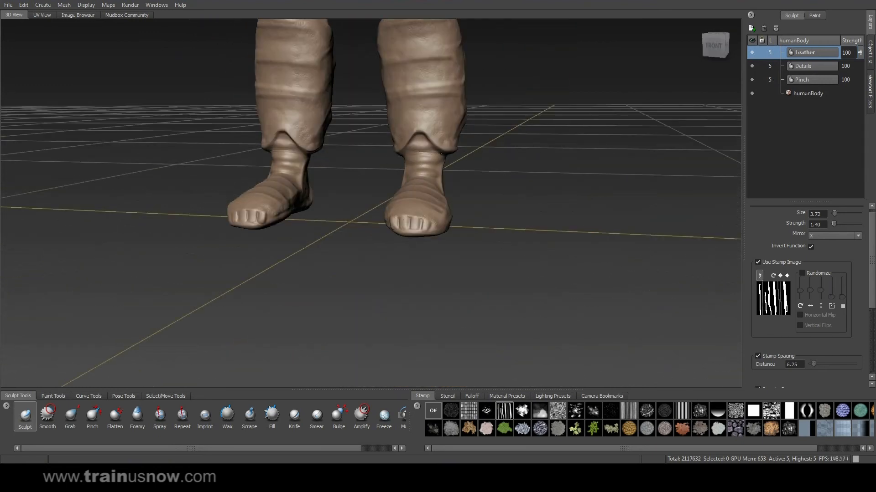
{"action": "mouse_move", "coordinate": [475, 163]}
{"action": "left_mouse_down", "text": "alt"}
{"action": "mouse_move", "coordinate": [424, 187]}
{"action": "mouse_move", "coordinate": [437, 192]}
{"action": "mouse_move", "coordinate": [432, 203]}
{"action": "mouse_move", "coordinate": [441, 168]}
{"action": "left_mouse_up", "text": "alt"}
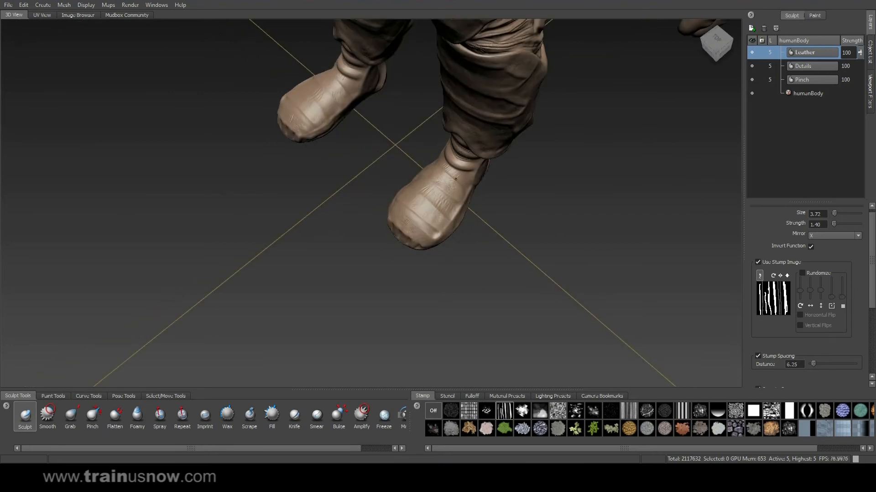
{"action": "mouse_move", "coordinate": [442, 188]}
{"action": "left_mouse_down", "text": "alt"}
{"action": "mouse_move", "coordinate": [332, 145]}
{"action": "mouse_move", "coordinate": [346, 167]}
{"action": "left_mouse_up", "text": "alt"}
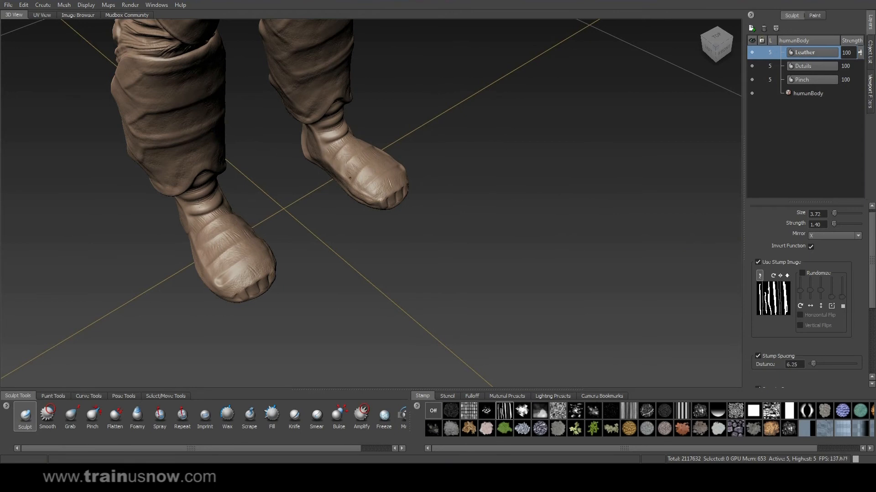
{"action": "mouse_move", "coordinate": [419, 207]}
{"action": "left_mouse_down", "text": "alt"}
{"action": "mouse_move", "coordinate": [375, 235]}
{"action": "mouse_move", "coordinate": [380, 269]}
{"action": "mouse_move", "coordinate": [352, 248]}
{"action": "mouse_move", "coordinate": [379, 261]}
{"action": "mouse_move", "coordinate": [352, 277]}
{"action": "mouse_move", "coordinate": [335, 273]}
{"action": "left_mouse_up", "text": "alt"}
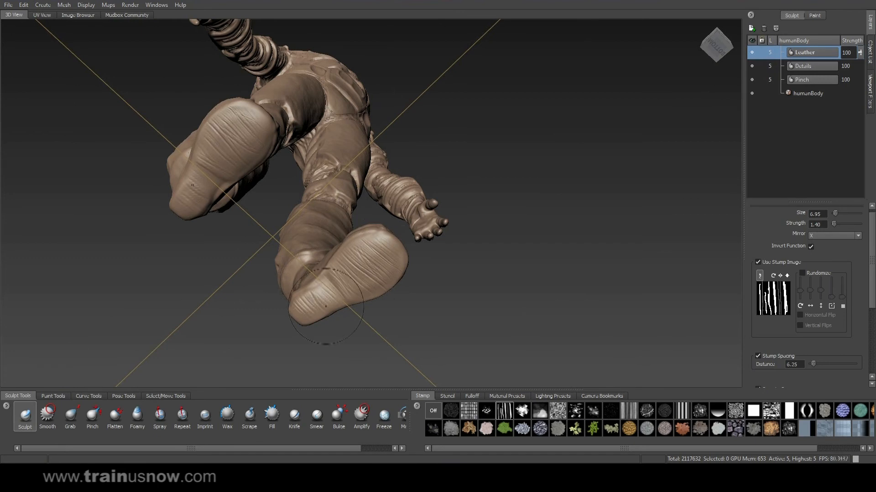
Set the brush size to 4.56 and stamp the stripes into the triangular recess between the neck and the shoulder
{"action": "left_click_drag", "start_coordinate": [524, 114], "coordinate": [497, 191], "text": "alt"}
{"action": "right_click_drag", "start_coordinate": [501, 182], "coordinate": [480, 122], "text": "alt"}
{"action": "middle_click_drag", "start_coordinate": [481, 122], "coordinate": [479, 241], "text": "alt"}
{"action": "left_click_drag", "start_coordinate": [479, 242], "coordinate": [424, 238], "text": "alt"}
{"action": "right_click_drag", "start_coordinate": [424, 182], "coordinate": [461, 159], "text": "alt"}
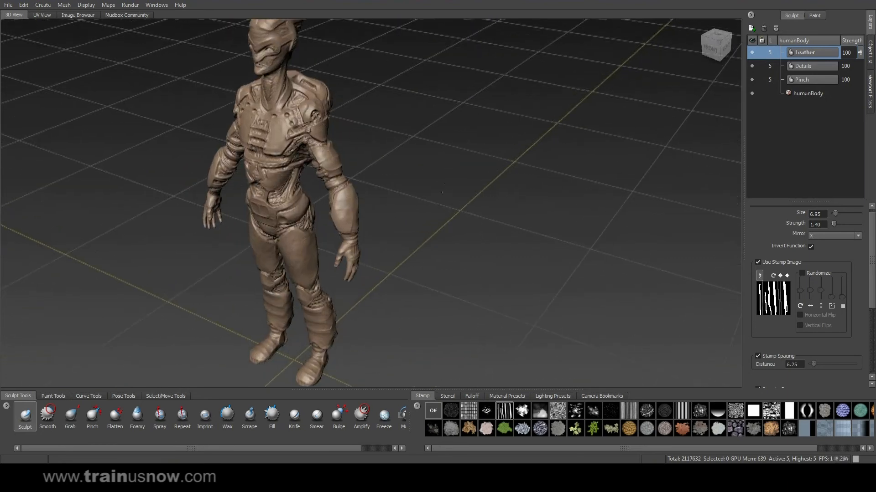
{"action": "middle_click_drag", "start_coordinate": [461, 159], "coordinate": [544, 152], "text": "alt"}
{"action": "left_click_drag", "start_coordinate": [544, 153], "coordinate": [438, 149], "text": "alt"}
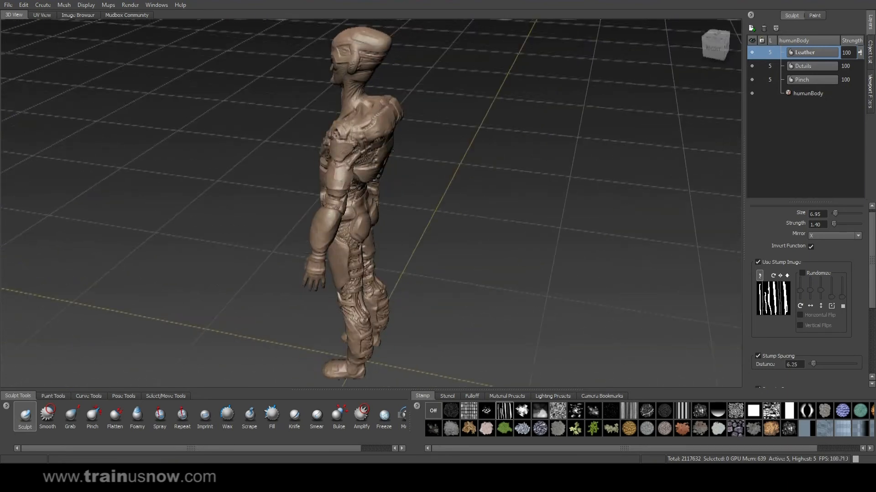
{"action": "right_click_drag", "start_coordinate": [438, 148], "coordinate": [484, 205], "text": "alt"}
{"action": "middle_click_drag", "start_coordinate": [484, 205], "coordinate": [513, 139], "text": "alt"}
{"action": "left_click_drag", "start_coordinate": [513, 139], "coordinate": [456, 215], "text": "alt"}
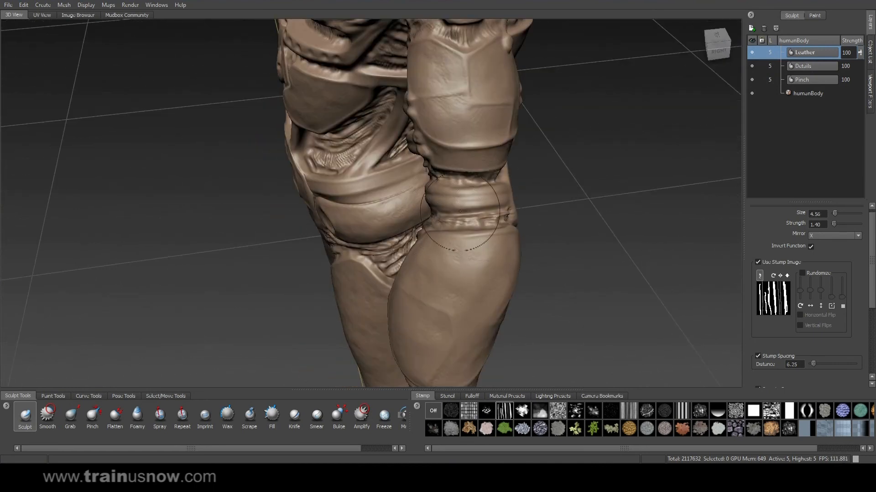
{"action": "middle_click_drag", "start_coordinate": [610, 122], "coordinate": [598, 255], "text": "alt"}
{"action": "middle_click_drag", "start_coordinate": [492, 95], "coordinate": [484, 191], "text": "alt"}
{"action": "mouse_move", "coordinate": [399, 88]}
{"action": "middle_mouse_down", "text": "alt"}
{"action": "mouse_move", "coordinate": [397, 153]}
{"action": "mouse_move", "coordinate": [454, 178]}
{"action": "middle_mouse_up", "text": "alt"}
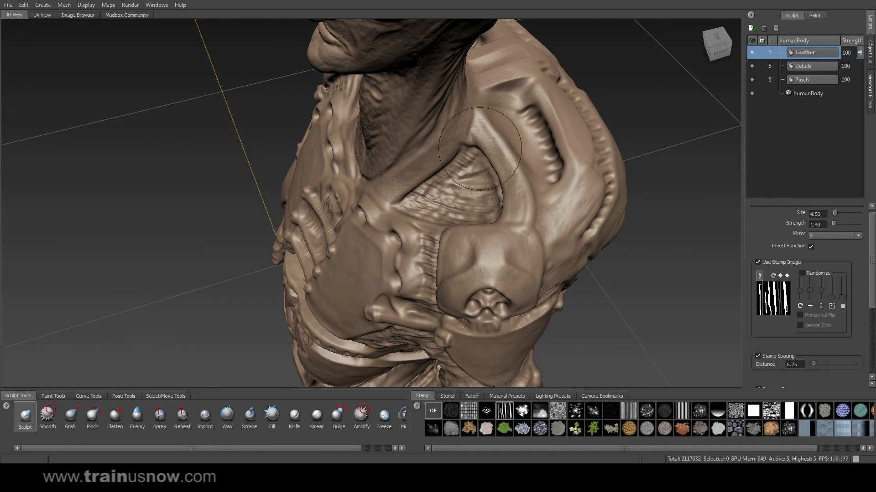
Stamp the stripes over the sides and back of the neck and the folds at the back of the head
{"action": "left_click_drag", "start_coordinate": [482, 153], "coordinate": [427, 114], "text": "alt"}
{"action": "middle_click_drag", "start_coordinate": [427, 114], "coordinate": [376, 164], "text": "alt"}
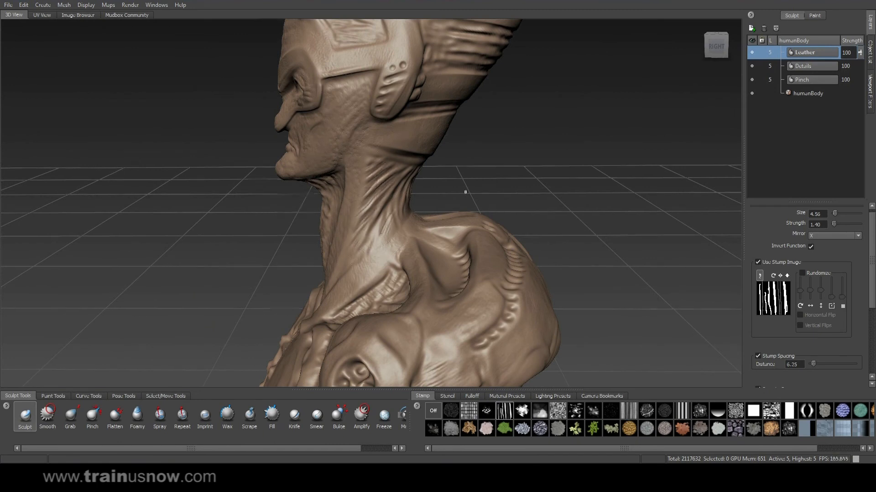
{"action": "left_click_drag", "start_coordinate": [351, 264], "coordinate": [219, 182], "text": "alt"}
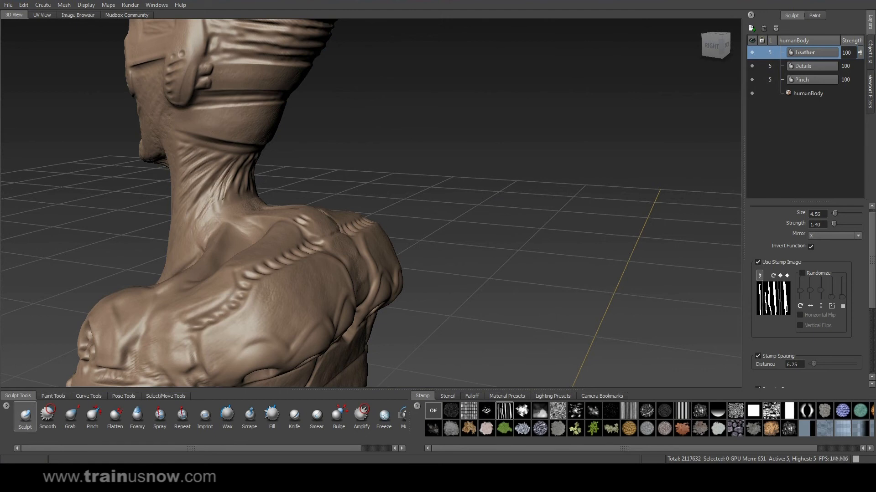
{"action": "left_click_drag", "start_coordinate": [196, 164], "coordinate": [401, 141], "text": "alt"}
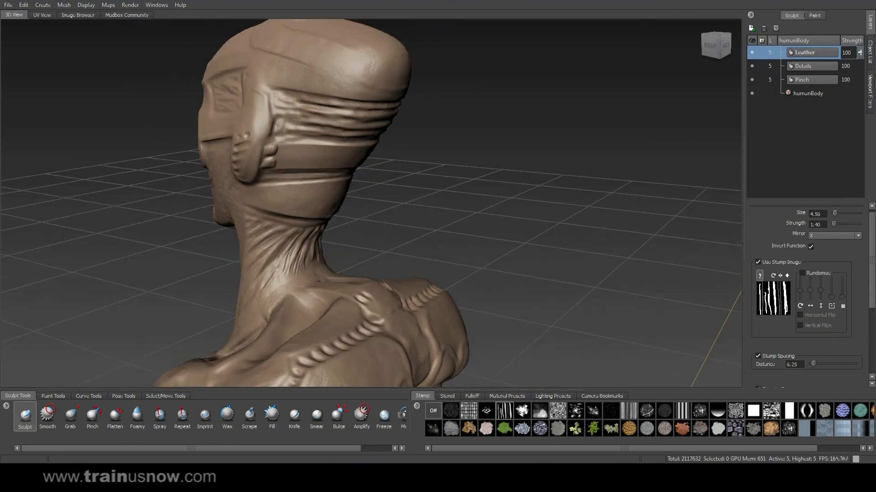
Smooth the folds at the back of the head and stamp the stripes into the temple recess
{"action": "key", "text": "shift"}
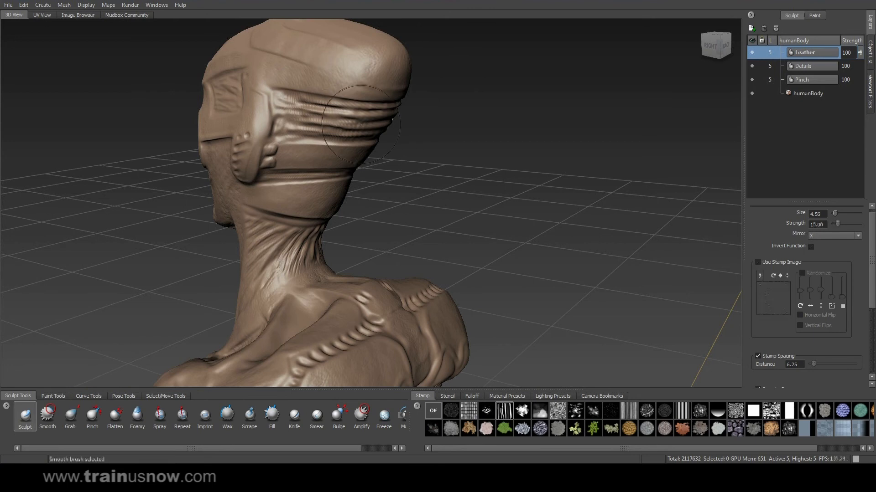
{"action": "right_click_drag", "start_coordinate": [375, 161], "coordinate": [417, 182], "text": "alt"}
{"action": "left_click_drag", "start_coordinate": [416, 182], "coordinate": [464, 187], "text": "alt"}
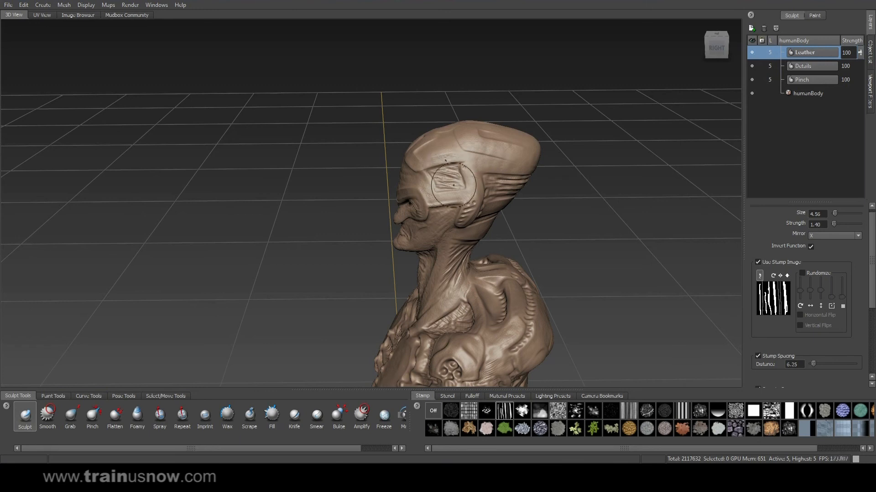
Stamp the stripes along the back of the hand between the wrist and the knuckle band, and around the thumb base
{"action": "right_click_drag", "start_coordinate": [435, 189], "coordinate": [524, 273], "text": "alt"}
{"action": "middle_click_drag", "start_coordinate": [525, 274], "coordinate": [444, 172], "text": "alt"}
{"action": "left_click_drag", "start_coordinate": [444, 172], "coordinate": [463, 177], "text": "alt"}
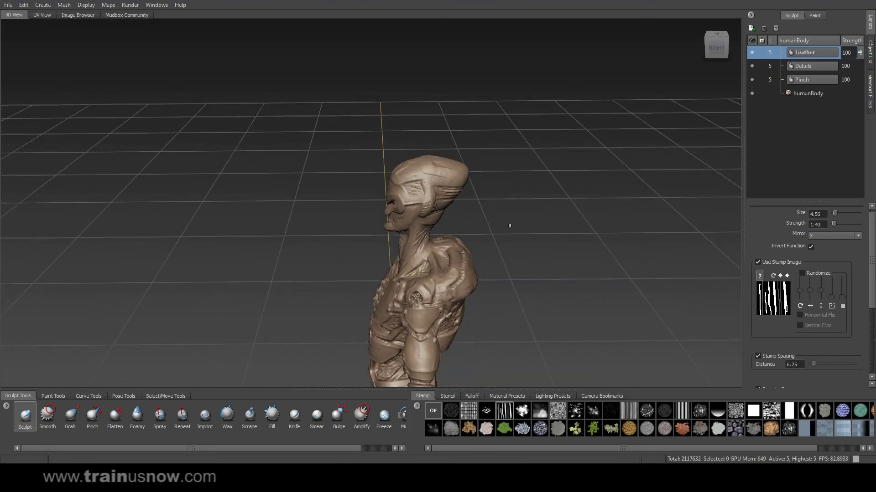
{"action": "mouse_move", "coordinate": [463, 178]}
{"action": "right_mouse_down", "text": "alt"}
{"action": "mouse_move", "coordinate": [525, 237]}
{"action": "mouse_move", "coordinate": [653, 239]}
{"action": "right_mouse_up", "text": "alt"}
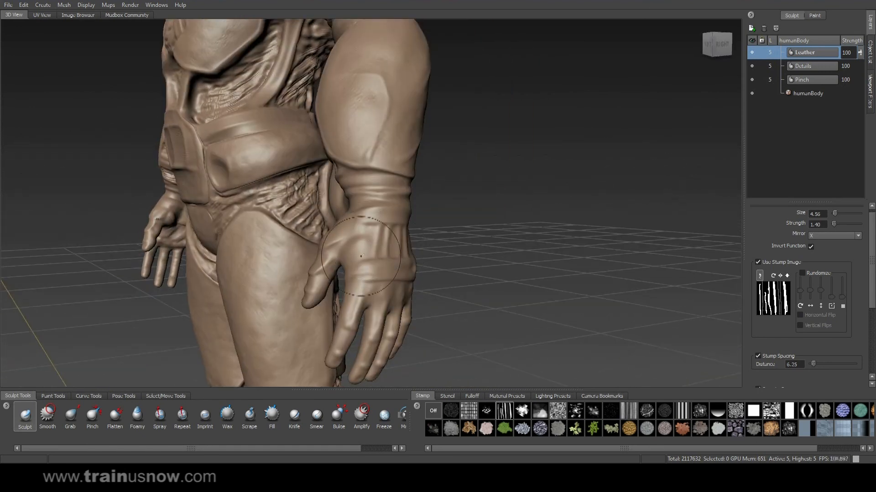
{"action": "mouse_move", "coordinate": [361, 256]}
{"action": "left_mouse_down"}
{"action": "mouse_move", "coordinate": [380, 231]}
{"action": "mouse_move", "coordinate": [113, 205]}
{"action": "left_mouse_up"}
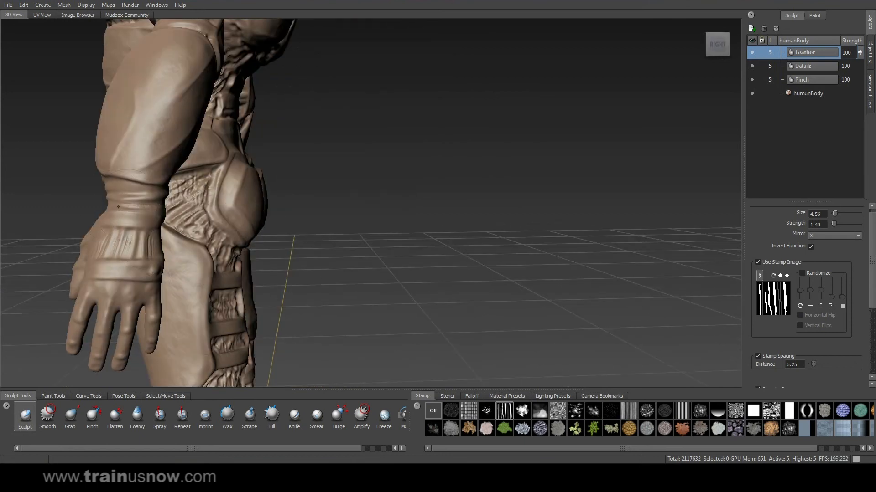
{"action": "mouse_move", "coordinate": [182, 201]}
{"action": "left_mouse_down", "text": "alt"}
{"action": "mouse_move", "coordinate": [419, 201]}
{"action": "mouse_move", "coordinate": [612, 304]}
{"action": "left_mouse_up", "text": "alt"}
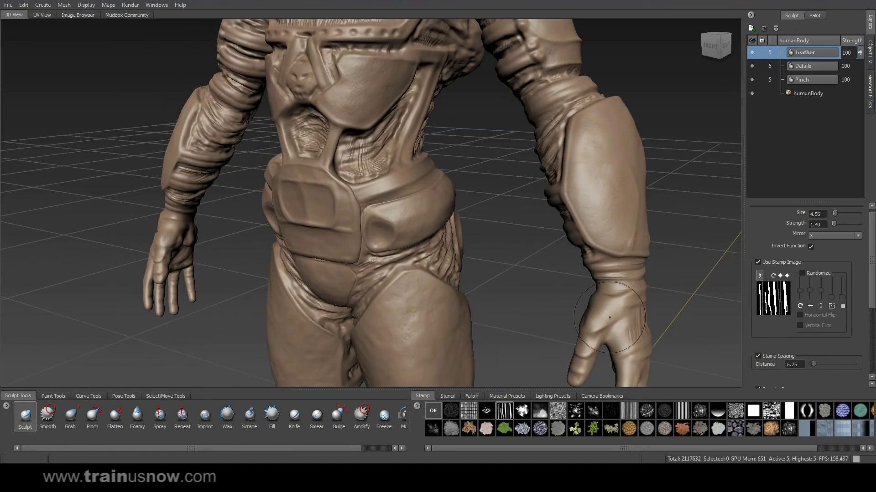
{"action": "left_click_drag", "start_coordinate": [572, 309], "coordinate": [478, 199], "text": "alt"}
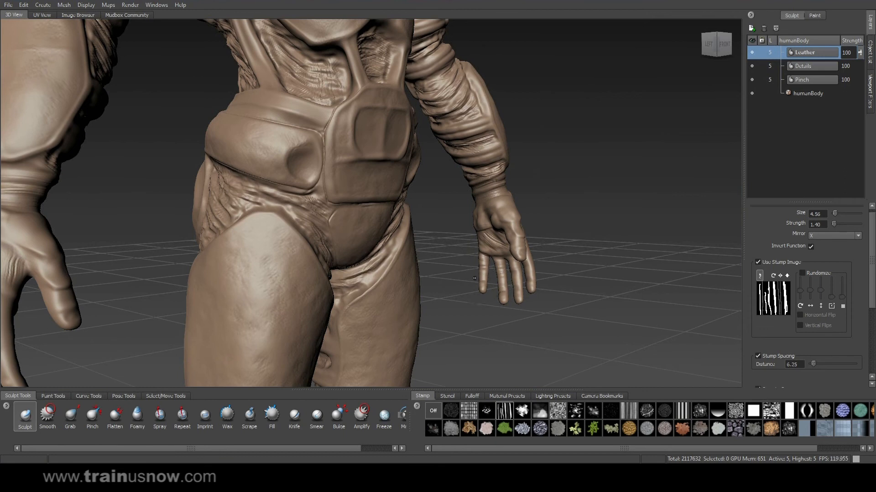
Stamp the stripes as creases across the palm and the undersides of the fingers
{"action": "right_click_drag", "start_coordinate": [478, 264], "coordinate": [675, 273], "text": "alt"}
{"action": "middle_click_drag", "start_coordinate": [674, 274], "coordinate": [406, 196], "text": "alt"}
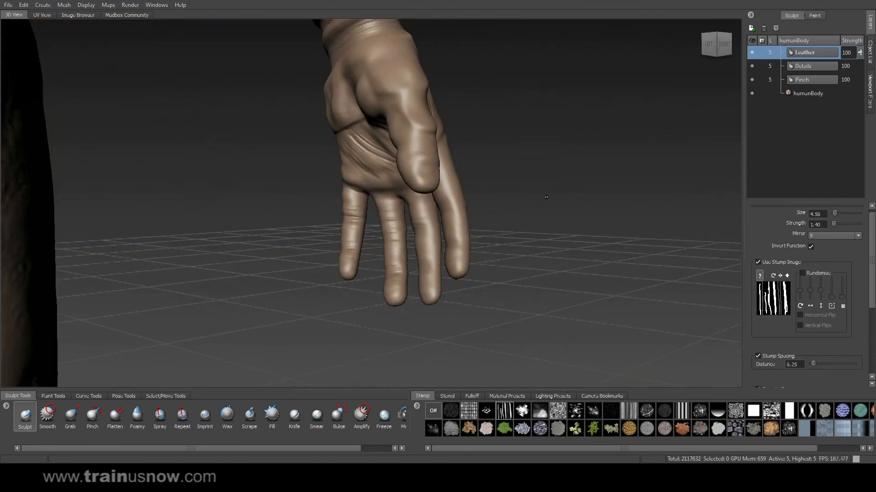
{"action": "left_click_drag", "start_coordinate": [406, 196], "coordinate": [437, 197], "text": "alt"}
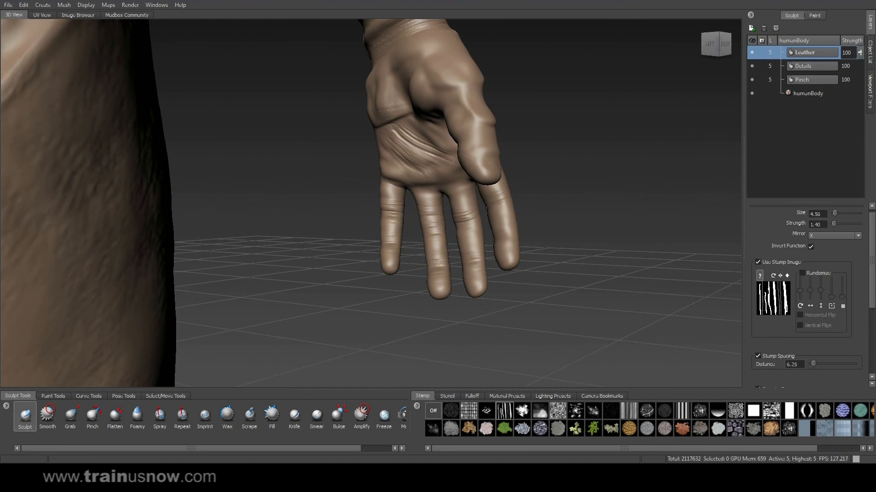
{"action": "left_click_drag", "start_coordinate": [477, 218], "coordinate": [444, 187], "text": "alt"}
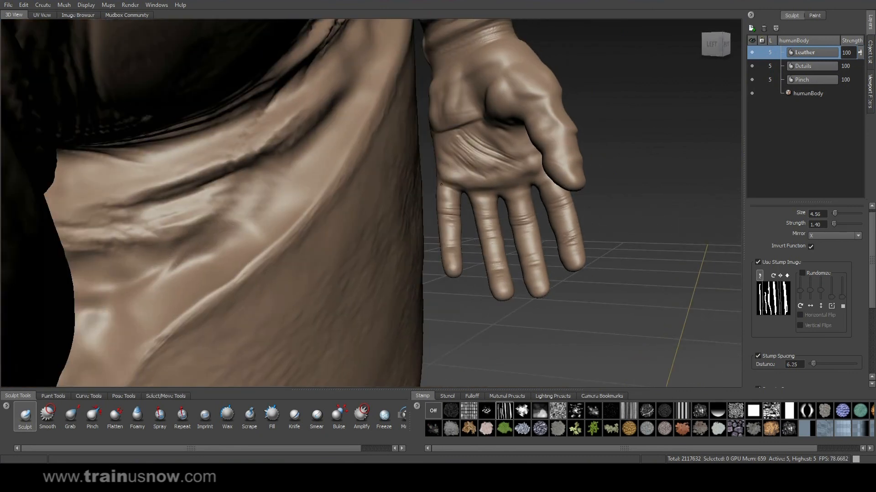
Set the brush size to 2.51 and stamp crease lines across the joints on the backs of the fingers
{"action": "mouse_move", "coordinate": [474, 185]}
{"action": "left_mouse_down", "text": "alt"}
{"action": "mouse_move", "coordinate": [604, 191]}
{"action": "mouse_move", "coordinate": [574, 136]}
{"action": "mouse_move", "coordinate": [569, 104]}
{"action": "mouse_move", "coordinate": [648, 167]}
{"action": "mouse_move", "coordinate": [629, 173]}
{"action": "mouse_move", "coordinate": [641, 136]}
{"action": "mouse_move", "coordinate": [657, 128]}
{"action": "mouse_move", "coordinate": [605, 135]}
{"action": "left_mouse_up", "text": "alt"}
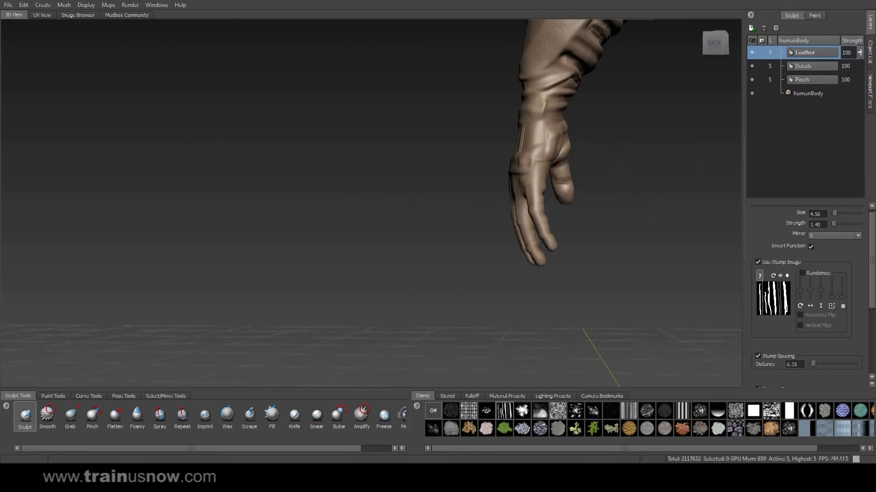
{"action": "mouse_move", "coordinate": [292, 215]}
{"action": "left_mouse_down", "text": "alt"}
{"action": "mouse_move", "coordinate": [281, 229]}
{"action": "mouse_move", "coordinate": [693, 236]}
{"action": "left_mouse_up", "text": "alt"}
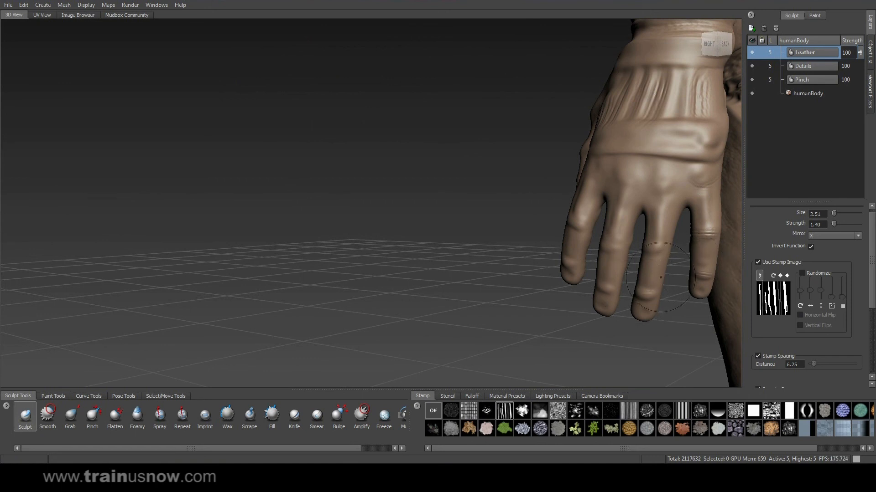
{"action": "left_click_drag", "start_coordinate": [643, 248], "coordinate": [652, 248]}
{"action": "left_click_drag", "start_coordinate": [481, 230], "coordinate": [543, 247], "text": "alt"}
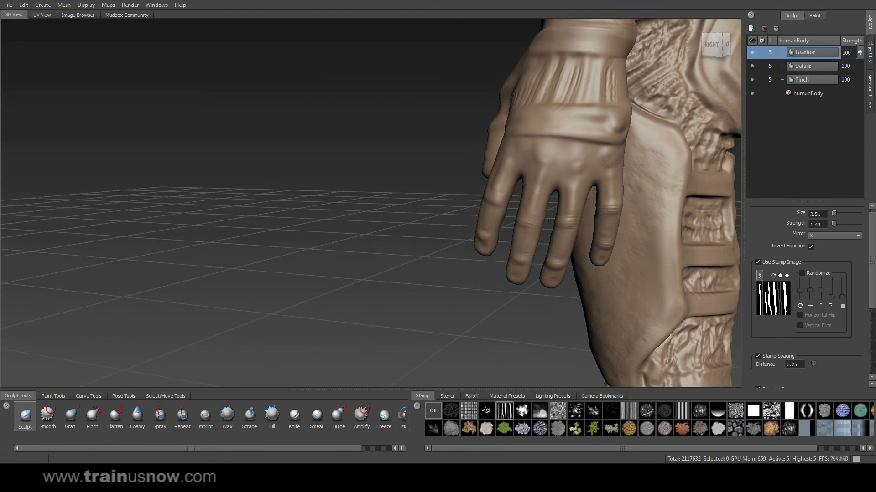
{"action": "left_click_drag", "start_coordinate": [476, 231], "coordinate": [437, 245], "text": "alt"}
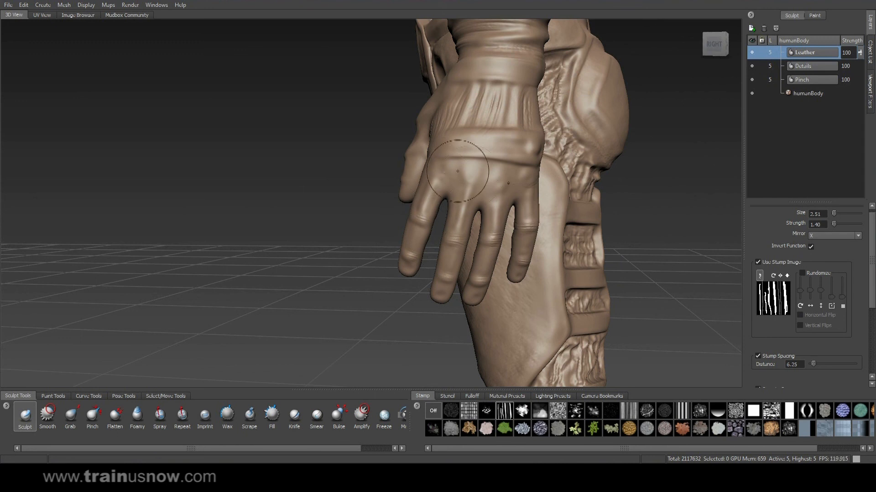
Stamp crease lines over the knuckles below the knuckle band and along the side of the hand between thumb and index finger
{"action": "mouse_move", "coordinate": [479, 177]}
{"action": "left_mouse_down"}
{"action": "mouse_move", "coordinate": [504, 188]}
{"action": "mouse_move", "coordinate": [515, 179]}
{"action": "mouse_move", "coordinate": [471, 191]}
{"action": "mouse_move", "coordinate": [466, 182]}
{"action": "mouse_move", "coordinate": [467, 205]}
{"action": "mouse_move", "coordinate": [485, 195]}
{"action": "mouse_move", "coordinate": [447, 197]}
{"action": "left_mouse_up"}
{"action": "mouse_move", "coordinate": [447, 197]}
{"action": "left_mouse_down"}
{"action": "mouse_move", "coordinate": [450, 150]}
{"action": "mouse_move", "coordinate": [593, 212]}
{"action": "left_mouse_up"}
{"action": "middle_click_drag", "start_coordinate": [592, 212], "coordinate": [549, 199], "text": "alt"}
{"action": "left_click_drag", "start_coordinate": [414, 147], "coordinate": [421, 133]}
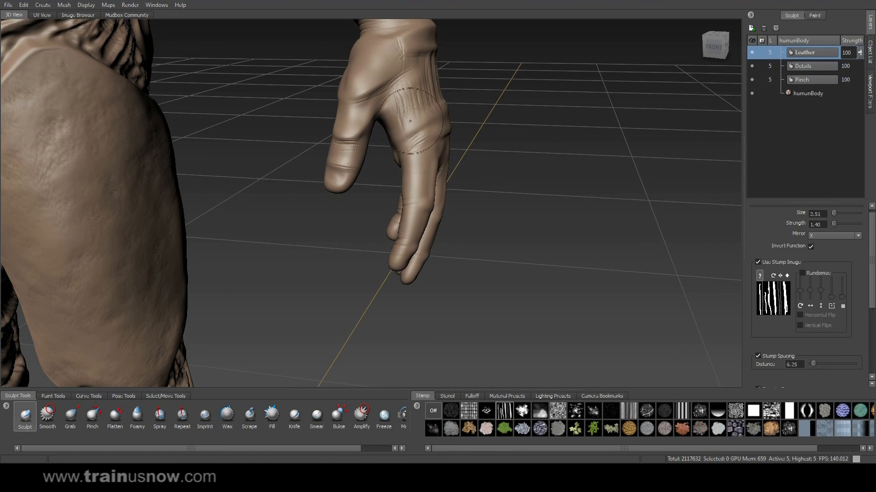
Stamp creases along the outer edge of the hand at the end of the knuckle band
{"action": "left_click_drag", "start_coordinate": [416, 138], "coordinate": [510, 166], "text": "alt"}
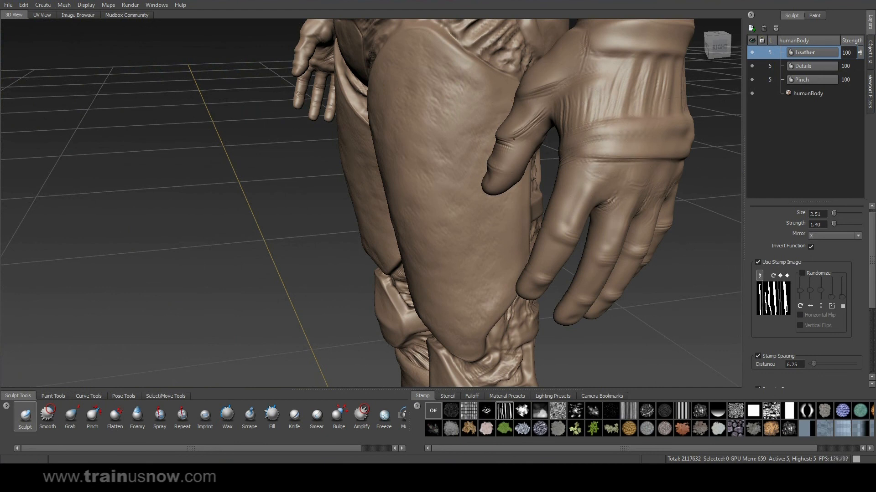
{"action": "left_click_drag", "start_coordinate": [545, 141], "coordinate": [423, 200], "text": "alt"}
{"action": "left_click_drag", "start_coordinate": [529, 198], "coordinate": [533, 157]}
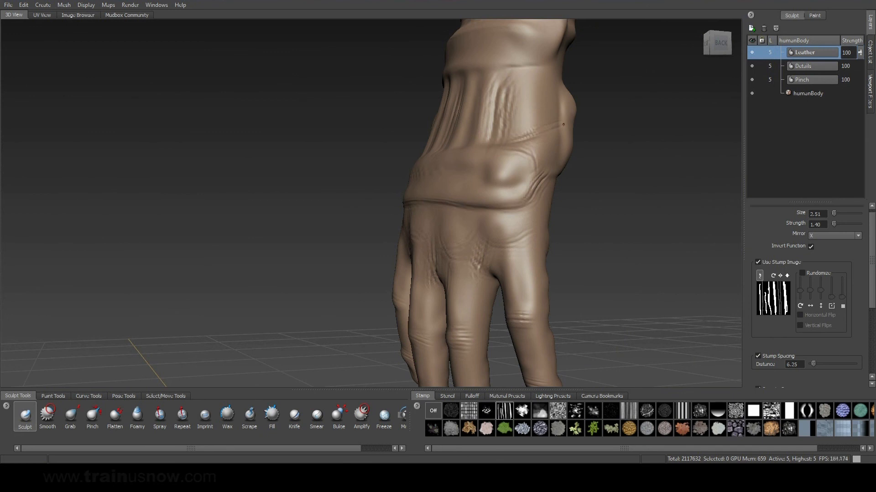
Stamp fine creases across the wrist, the heel of the palm and the base of the thumb
{"action": "left_click_drag", "start_coordinate": [563, 124], "coordinate": [479, 146], "text": "alt"}
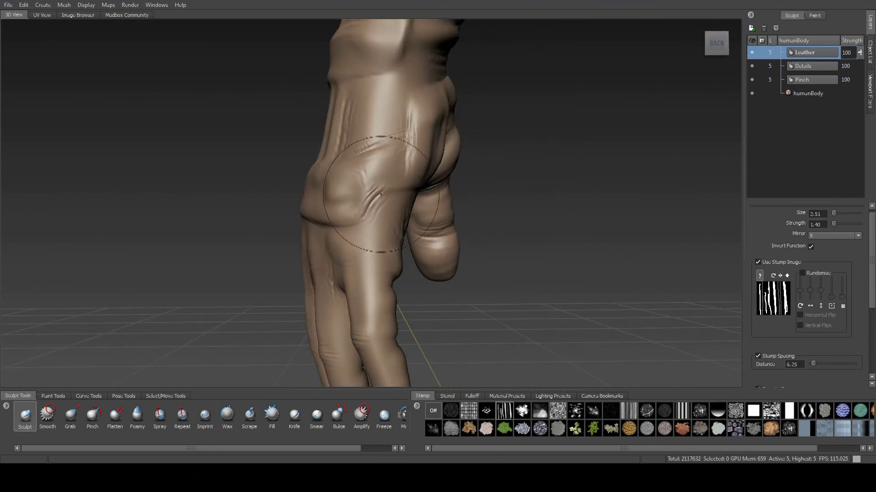
{"action": "left_click_drag", "start_coordinate": [388, 136], "coordinate": [319, 160], "text": "alt"}
{"action": "mouse_move", "coordinate": [319, 121]}
{"action": "left_mouse_down"}
{"action": "mouse_move", "coordinate": [249, 160]}
{"action": "mouse_move", "coordinate": [314, 136]}
{"action": "mouse_move", "coordinate": [263, 181]}
{"action": "left_mouse_up"}
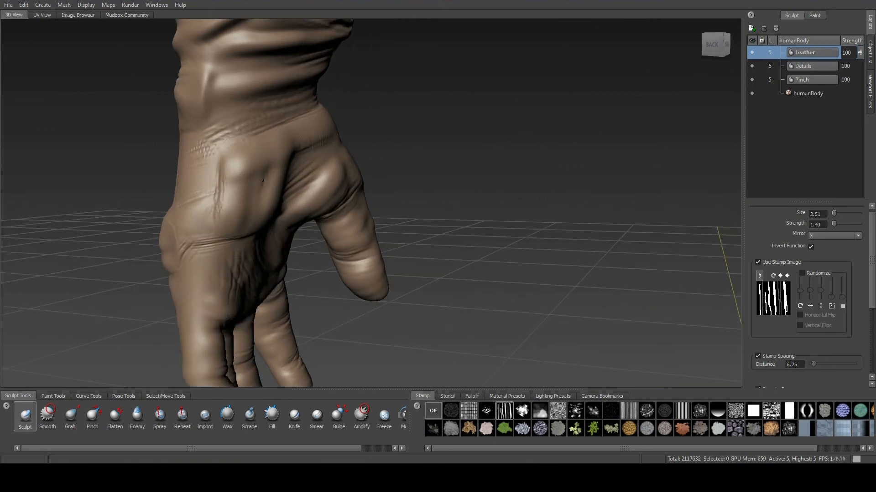
{"action": "left_click_drag", "start_coordinate": [249, 215], "coordinate": [258, 192]}
{"action": "left_click_drag", "start_coordinate": [342, 190], "coordinate": [324, 202]}
{"action": "key", "text": "shift"}
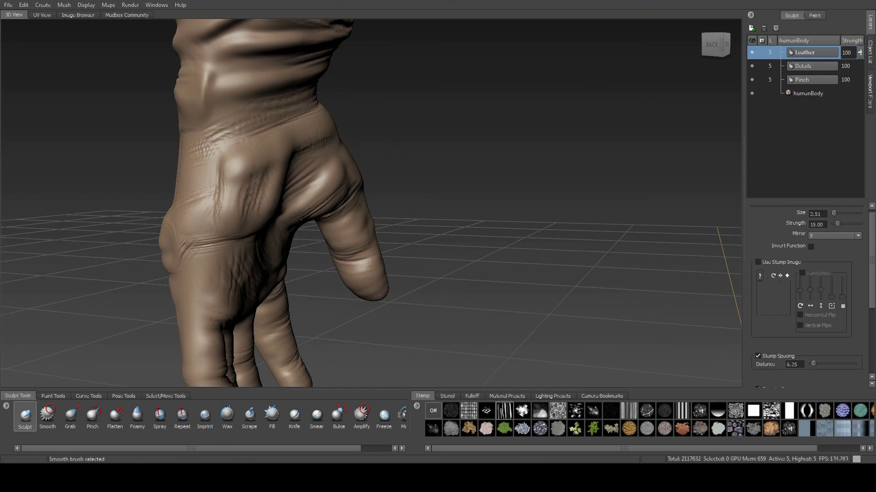
{"action": "right_click_drag", "start_coordinate": [409, 183], "coordinate": [385, 181], "text": "alt"}
{"action": "left_click_drag", "start_coordinate": [336, 261], "coordinate": [315, 253], "text": "alt"}
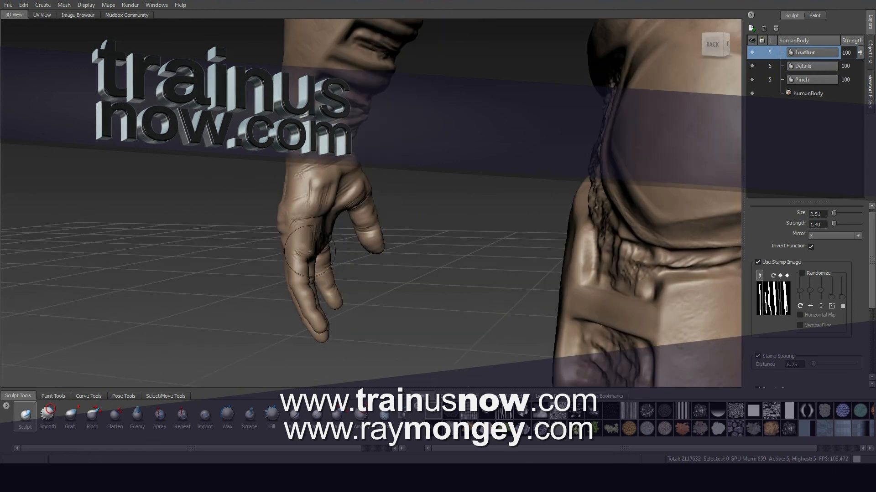